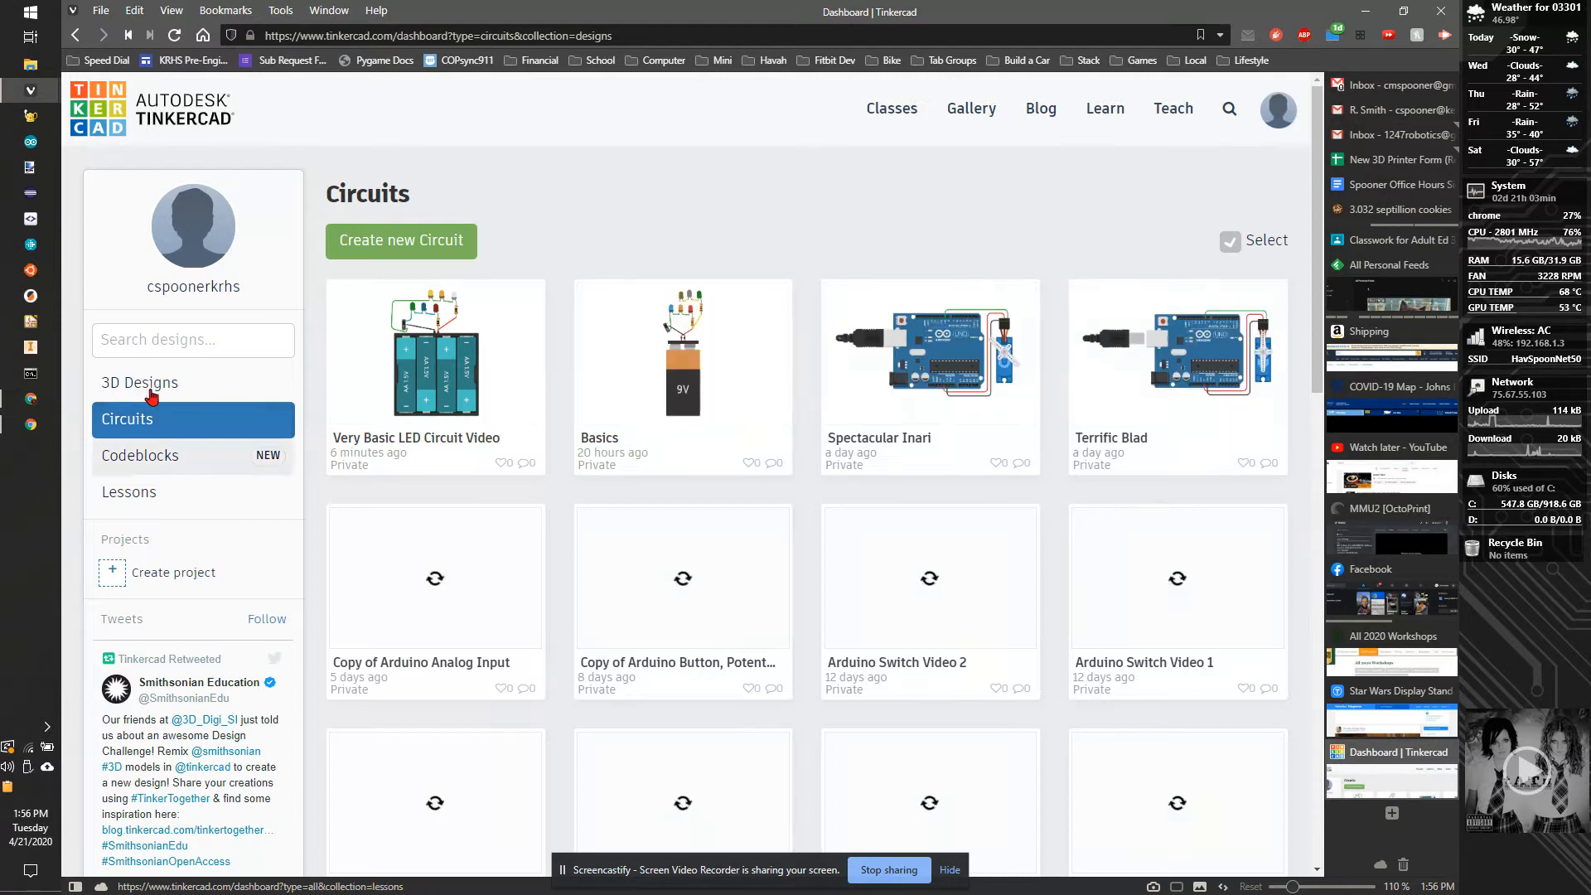
Create a new 3D design and rename it "Basic Model Video"
left_click(128, 381)
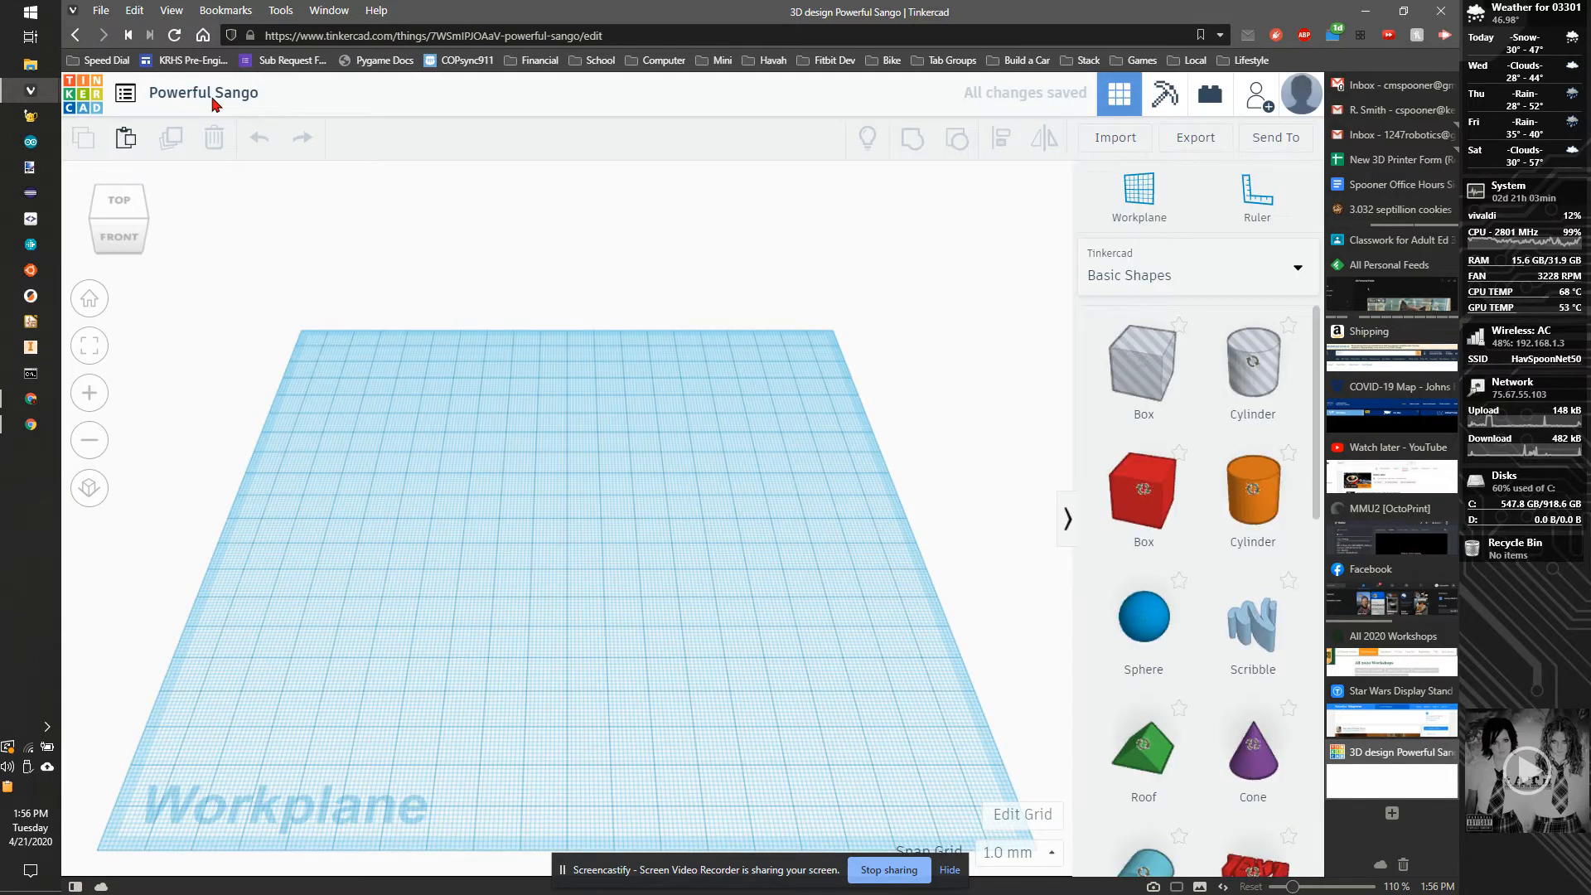
left_click(236, 97)
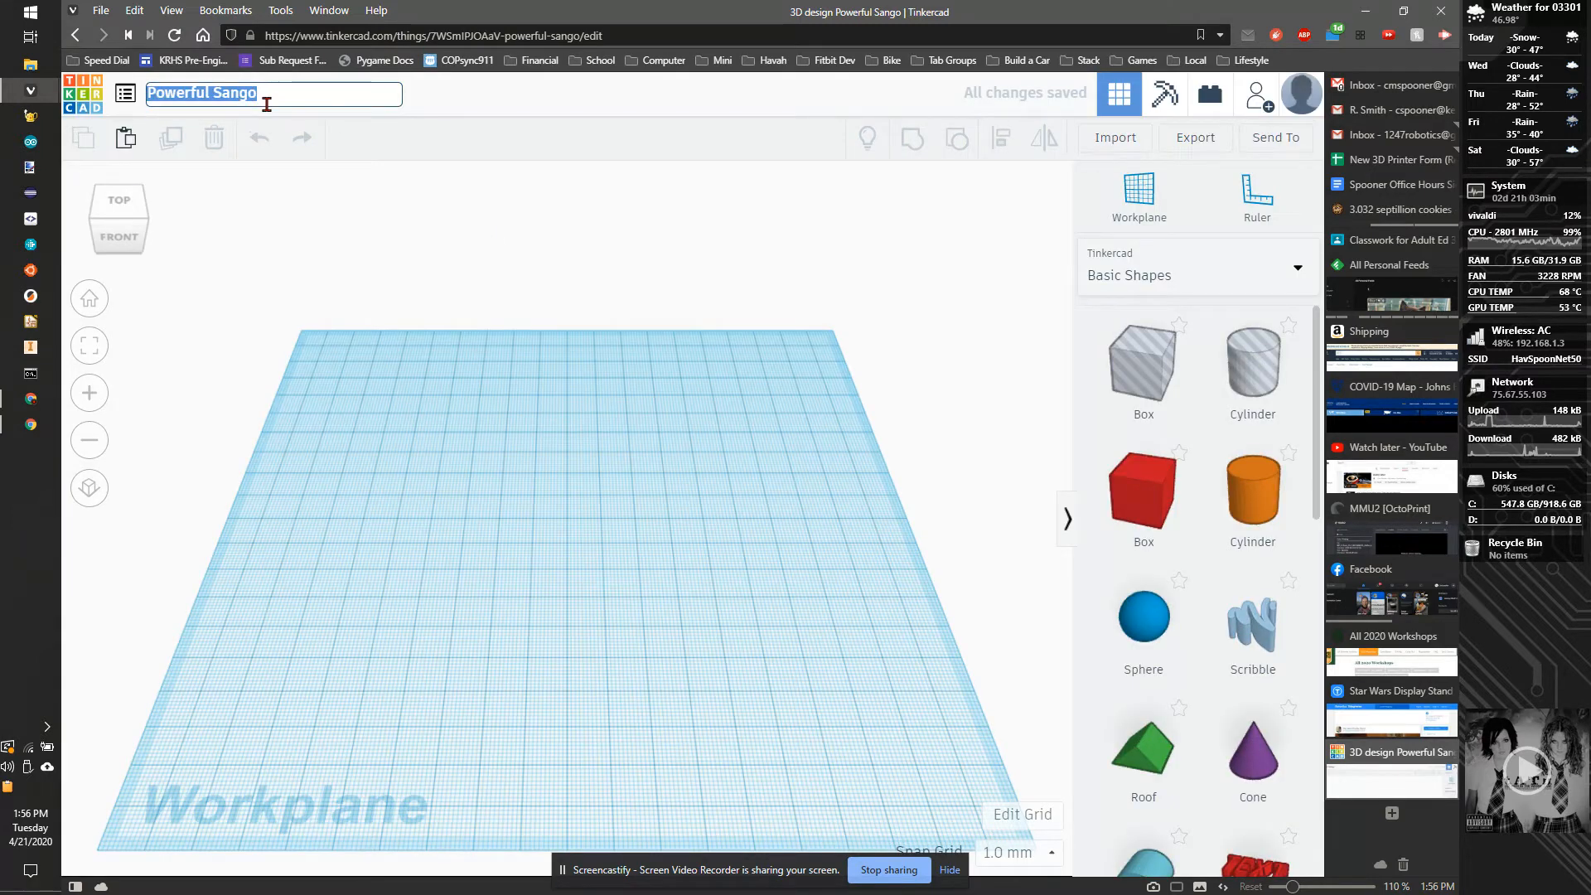
left_click(282, 95)
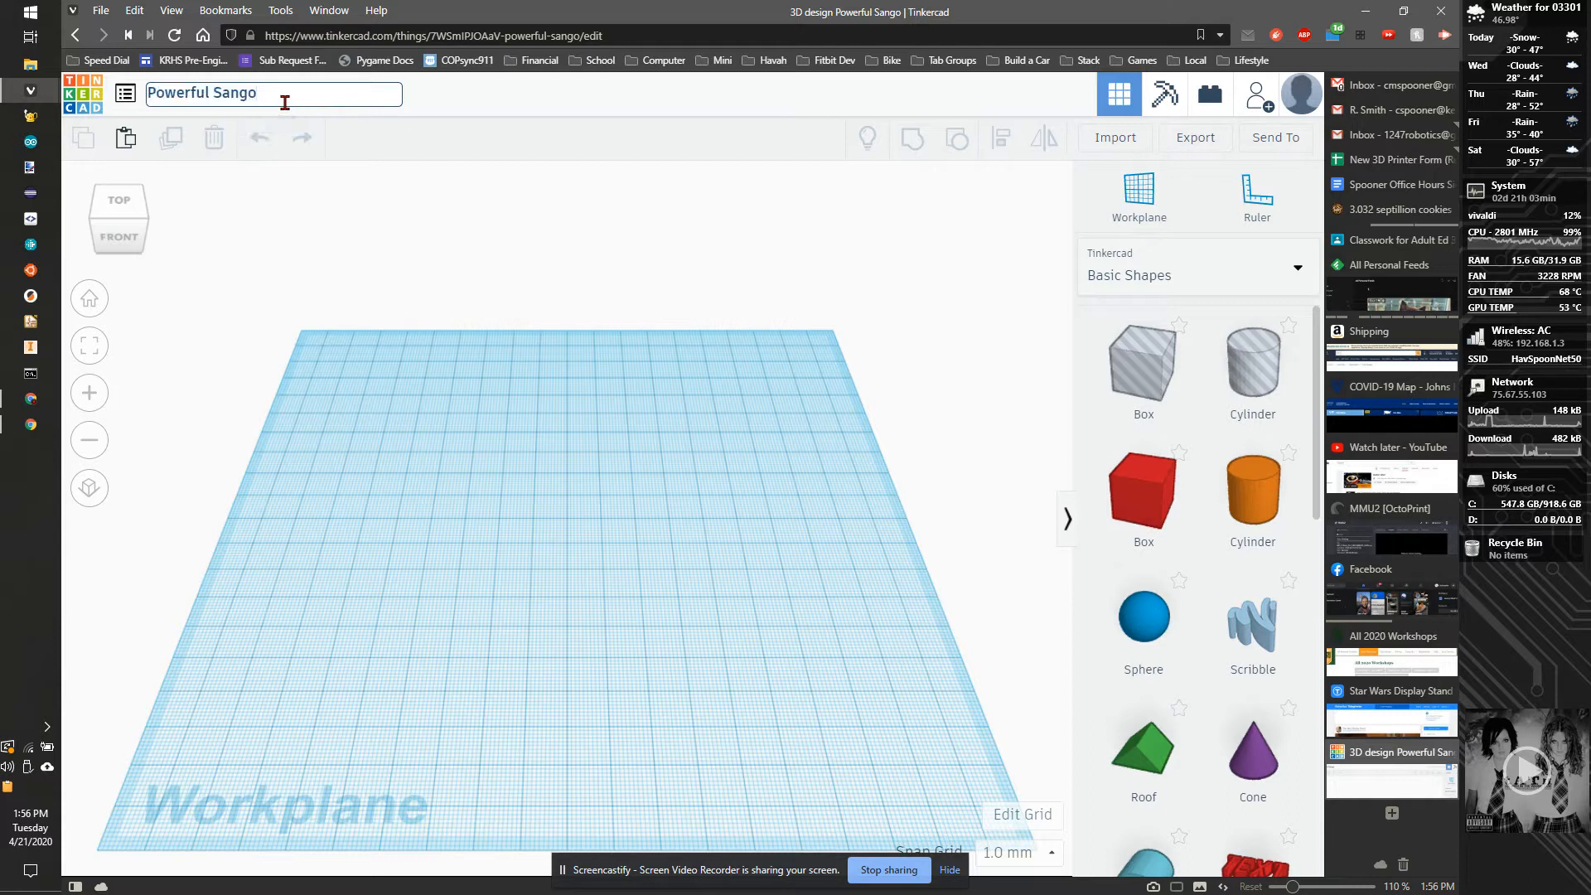
key("Return")
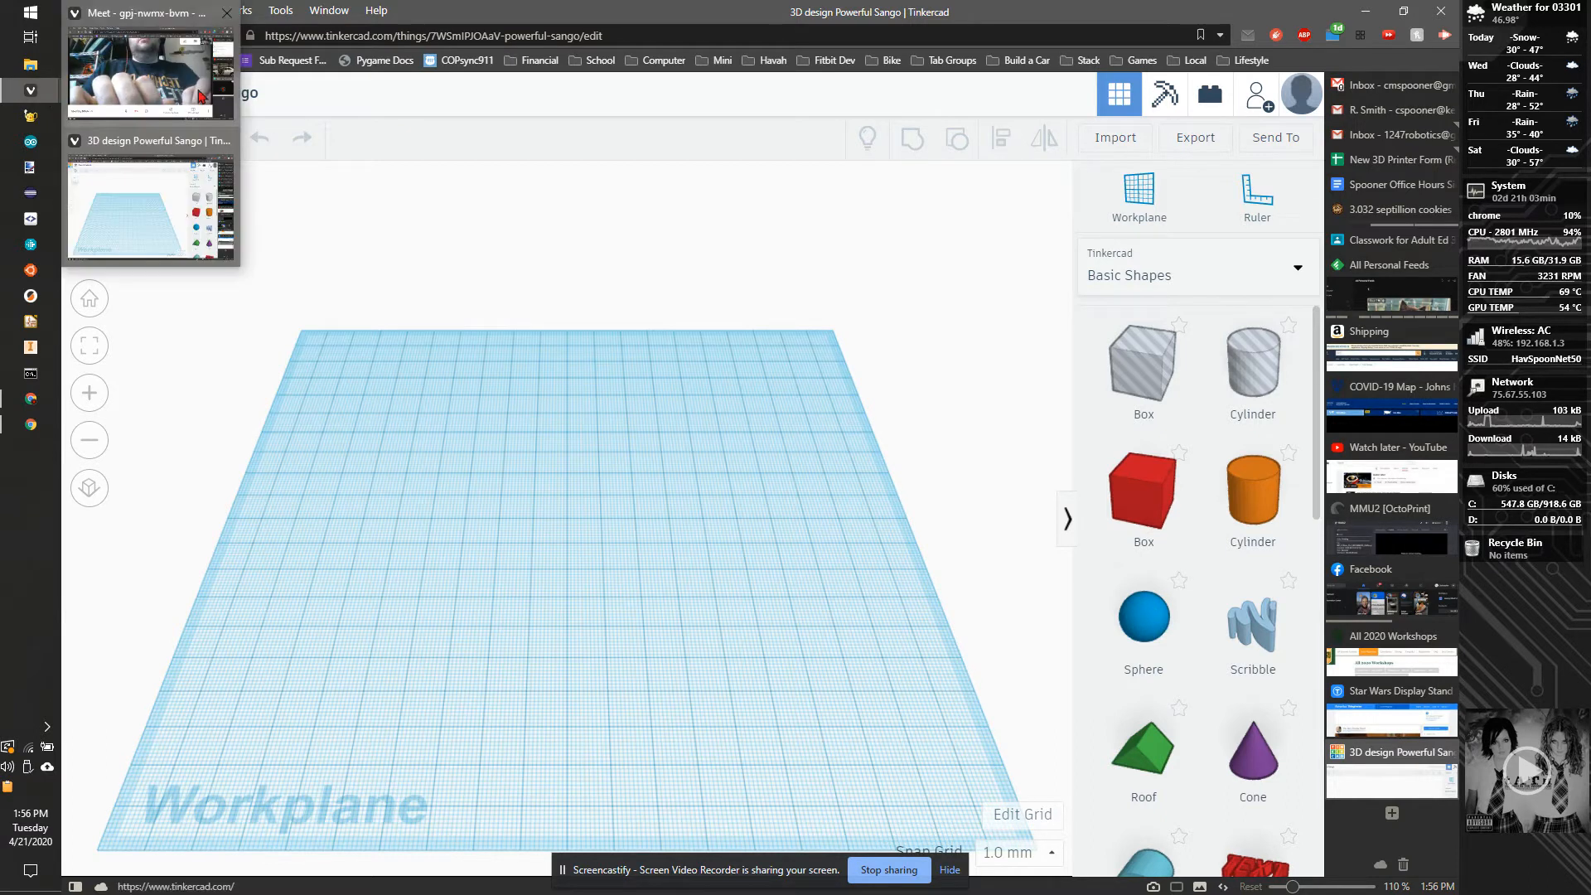
left_click(237, 91)
type("Basi")
key("BackSpace")
type("sic ")
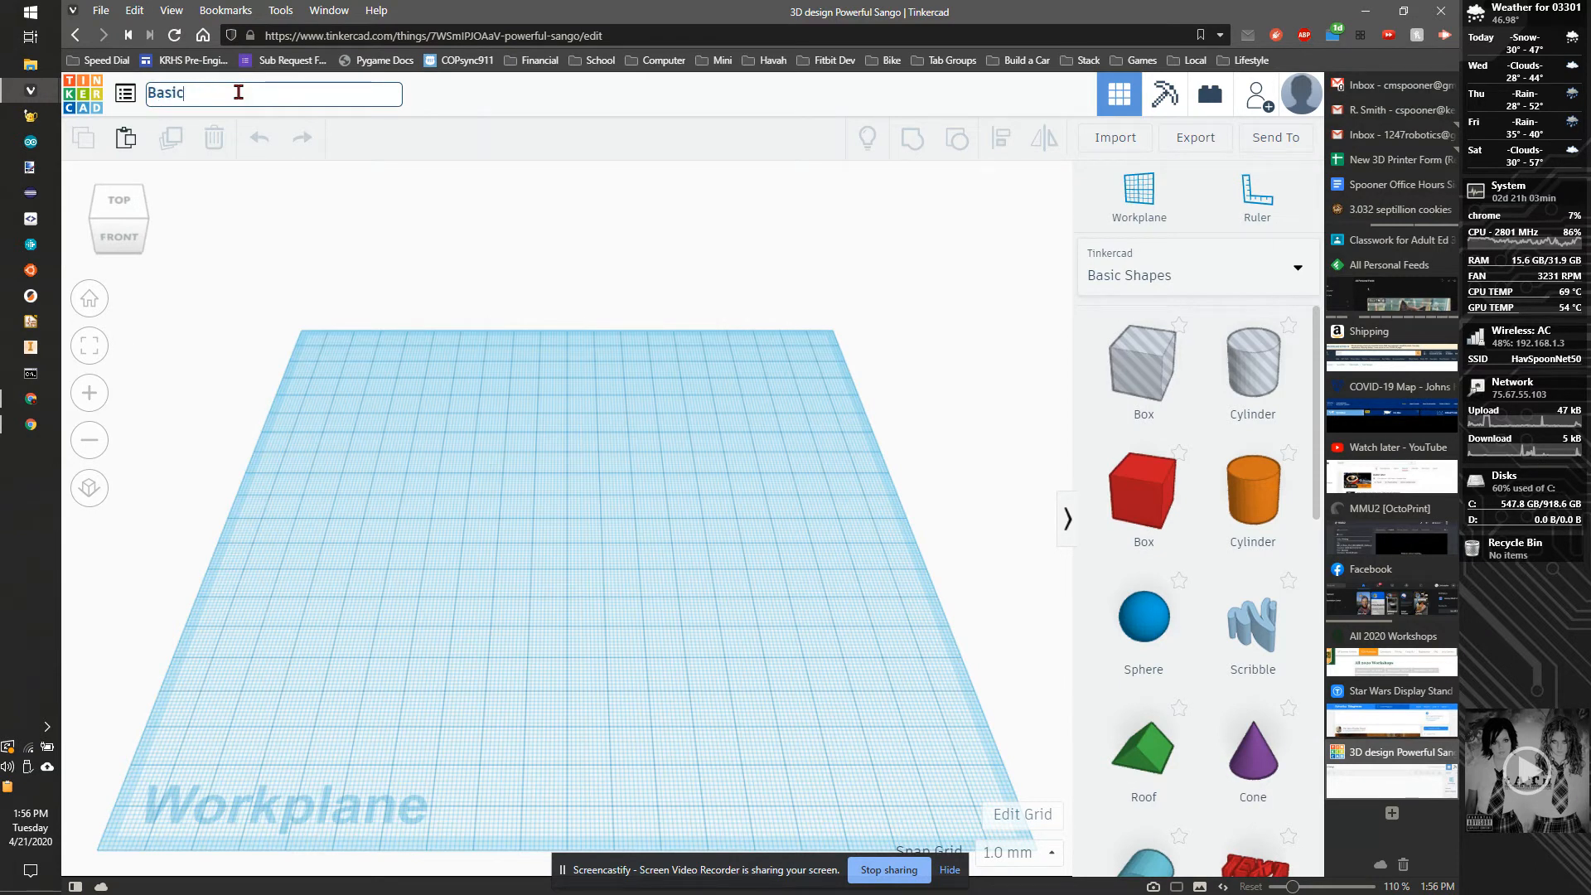
type("Mocl")
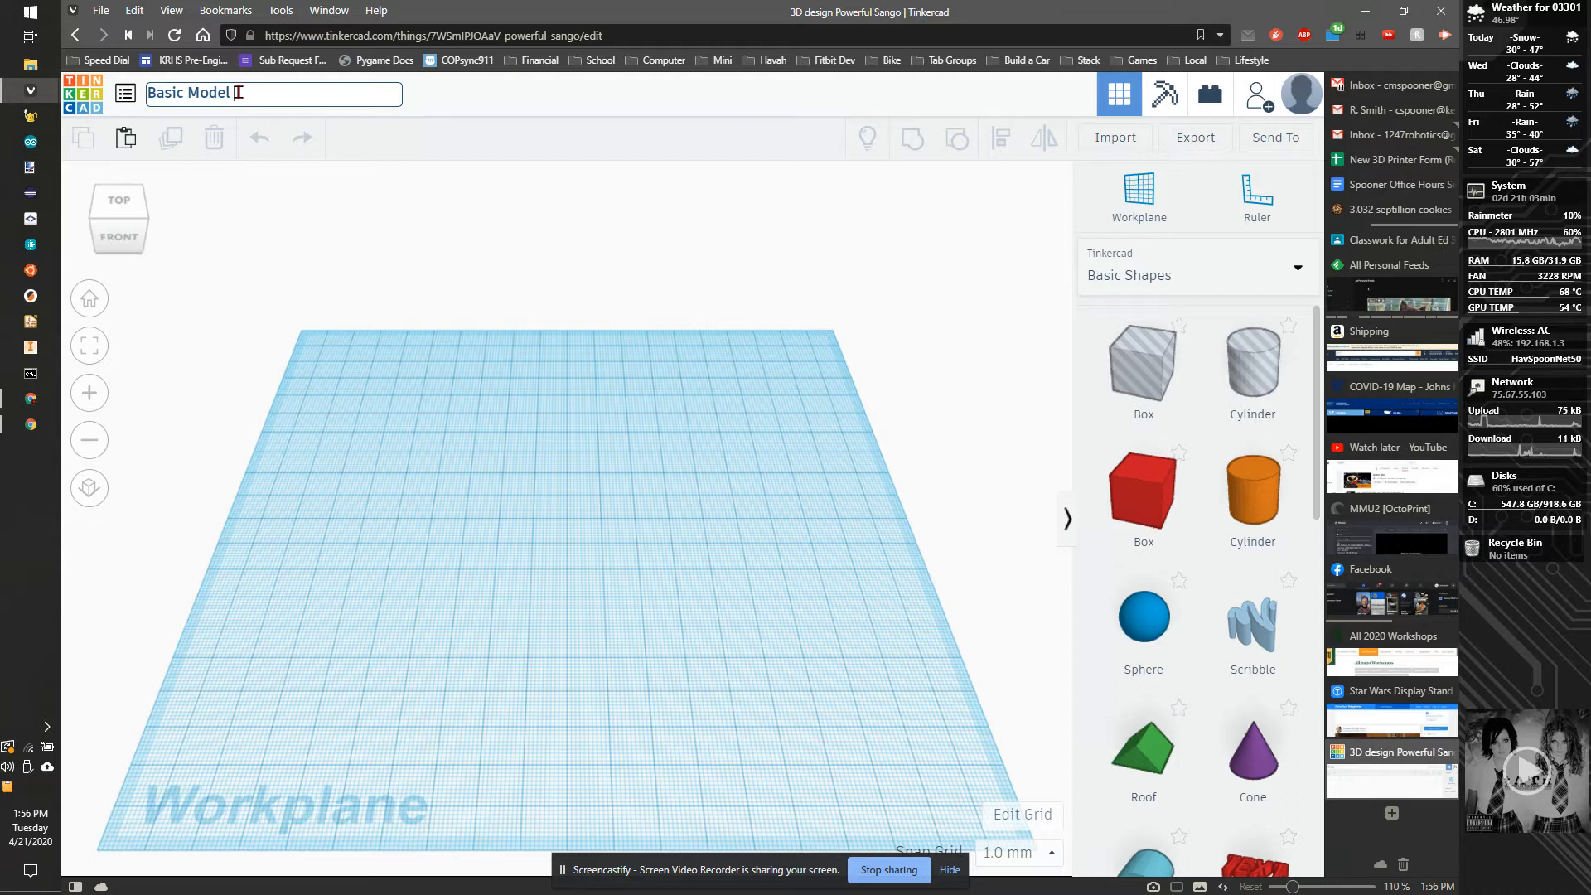
type("eeo")
key("Return")
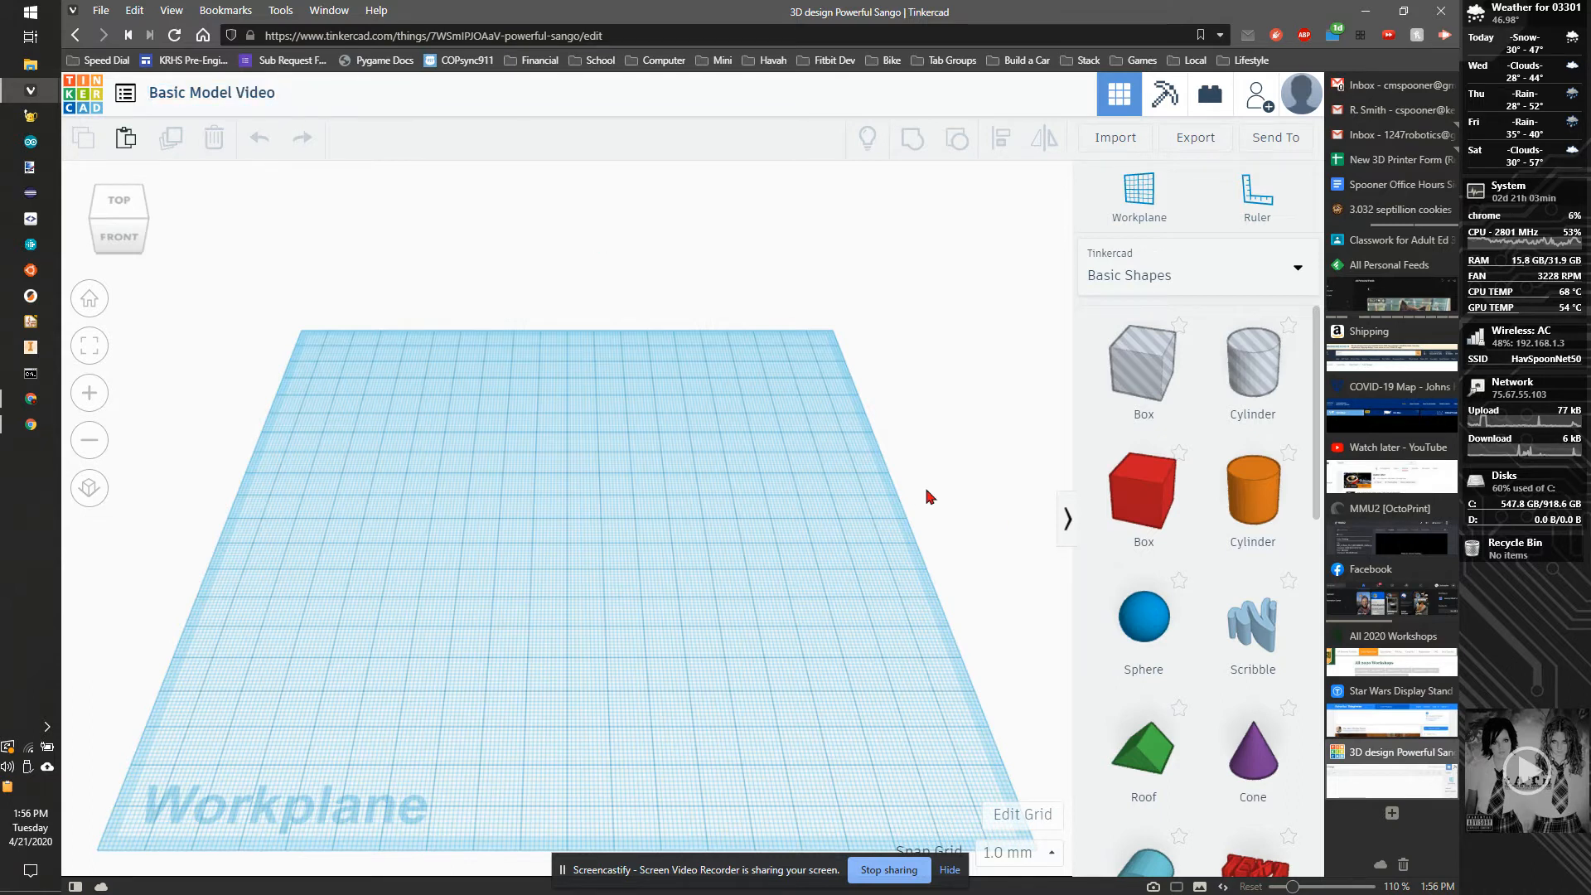
Change the workplane grid units to inches and update the grid
middle_click_drag(927, 489, 880, 418)
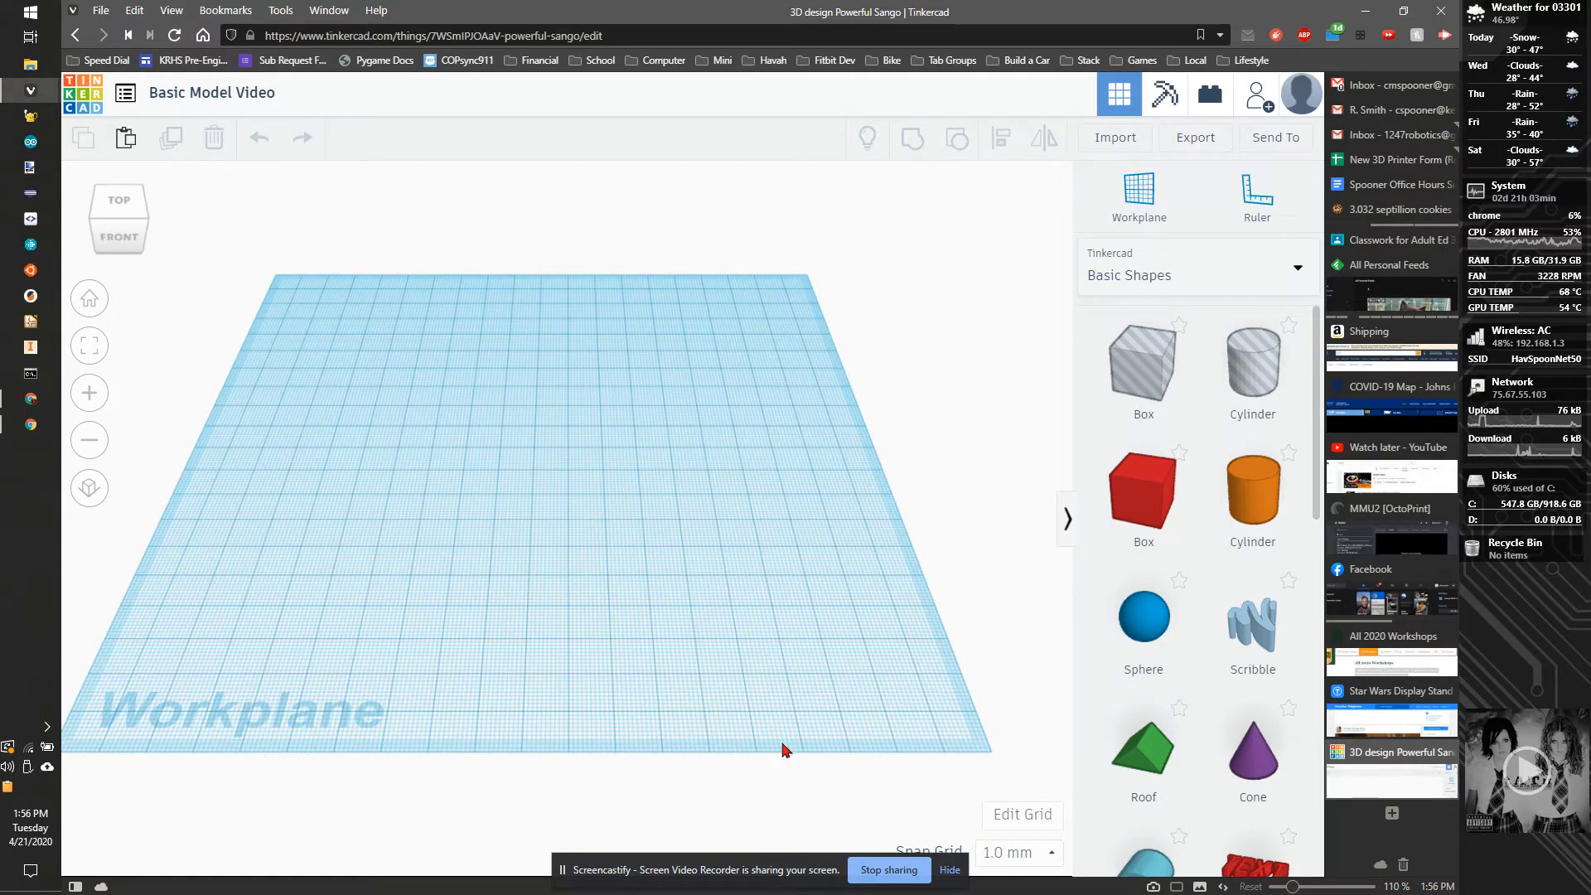
left_click(1019, 816)
left_click(640, 419)
left_click(655, 490)
left_click(849, 588)
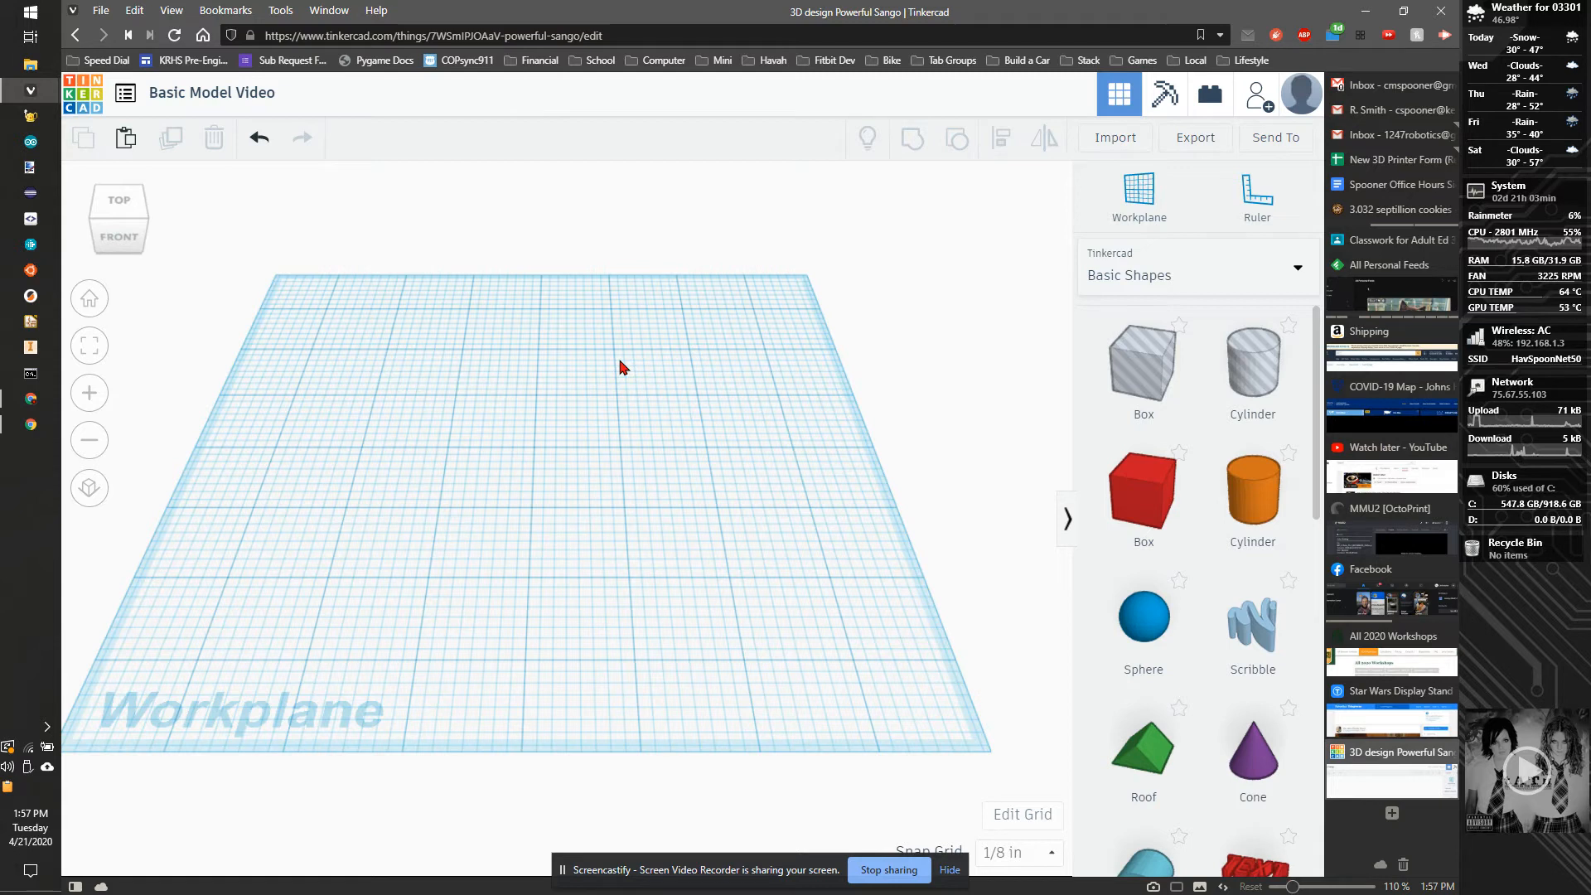
Examine the empty workplane from different positions, angles and zoom levels
middle_click_drag(632, 376, 712, 377)
middle_click_drag(409, 485, 603, 463)
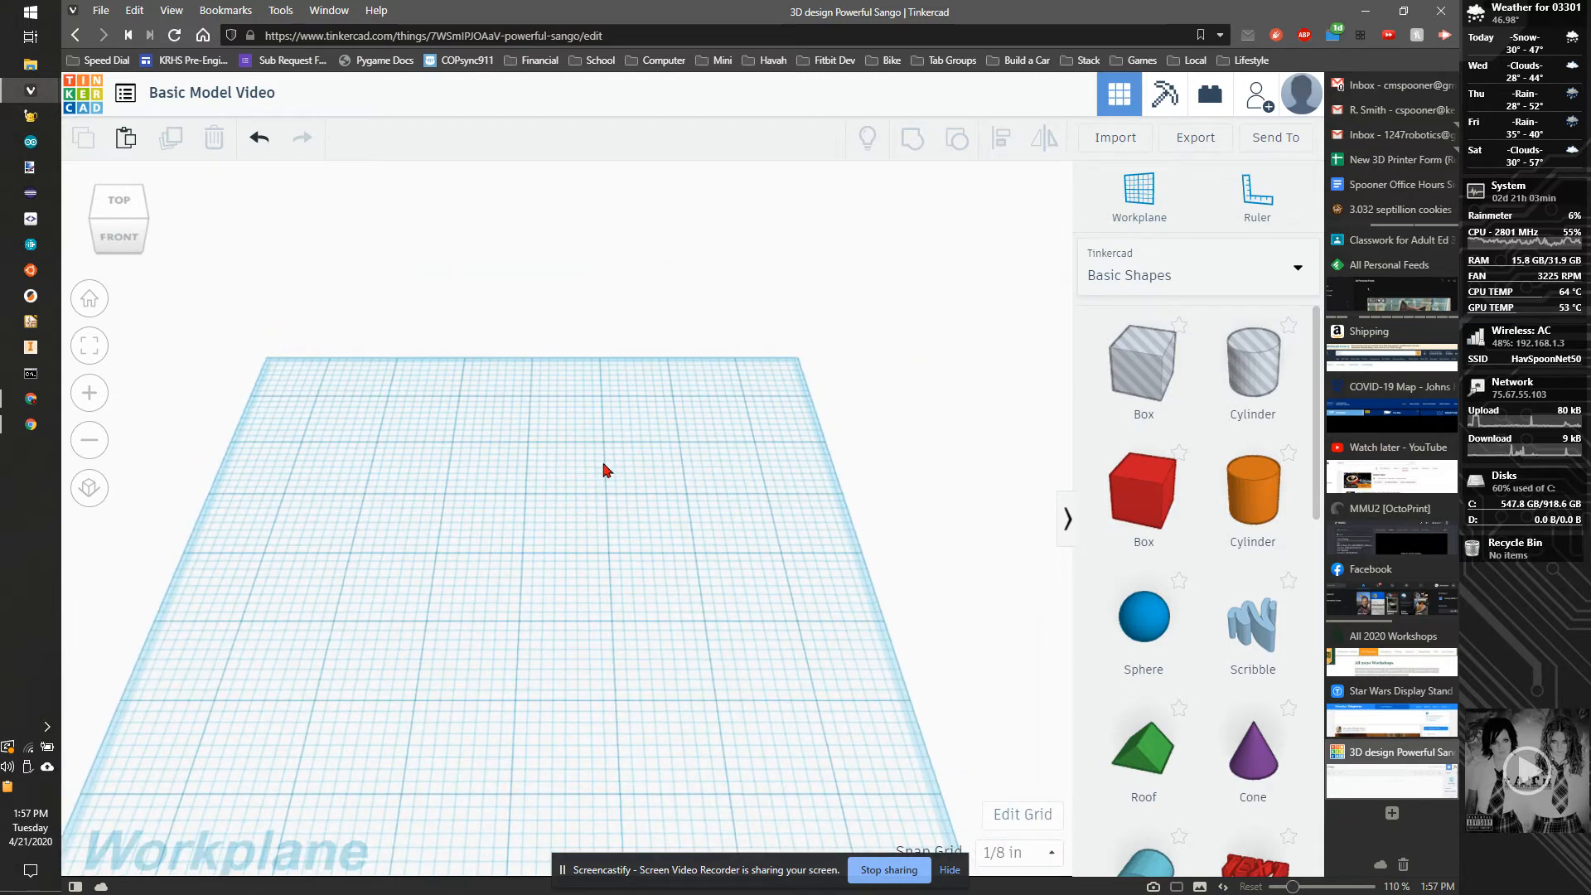
right_click_drag(898, 426, 571, 507)
scroll(570, 507, "up", 5)
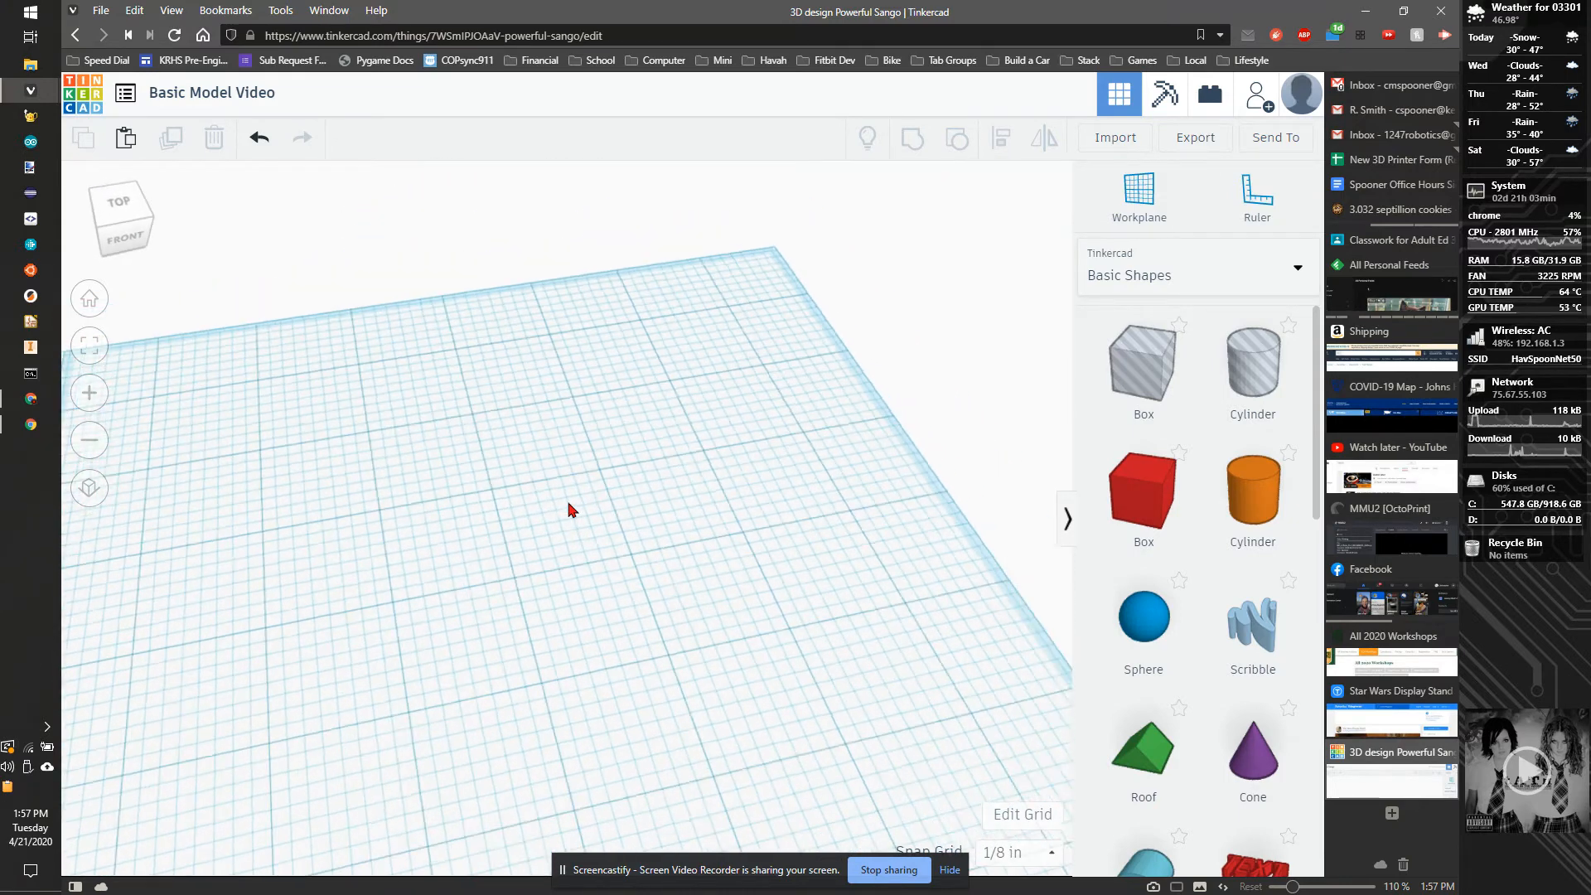
right_click_drag(604, 531, 602, 428)
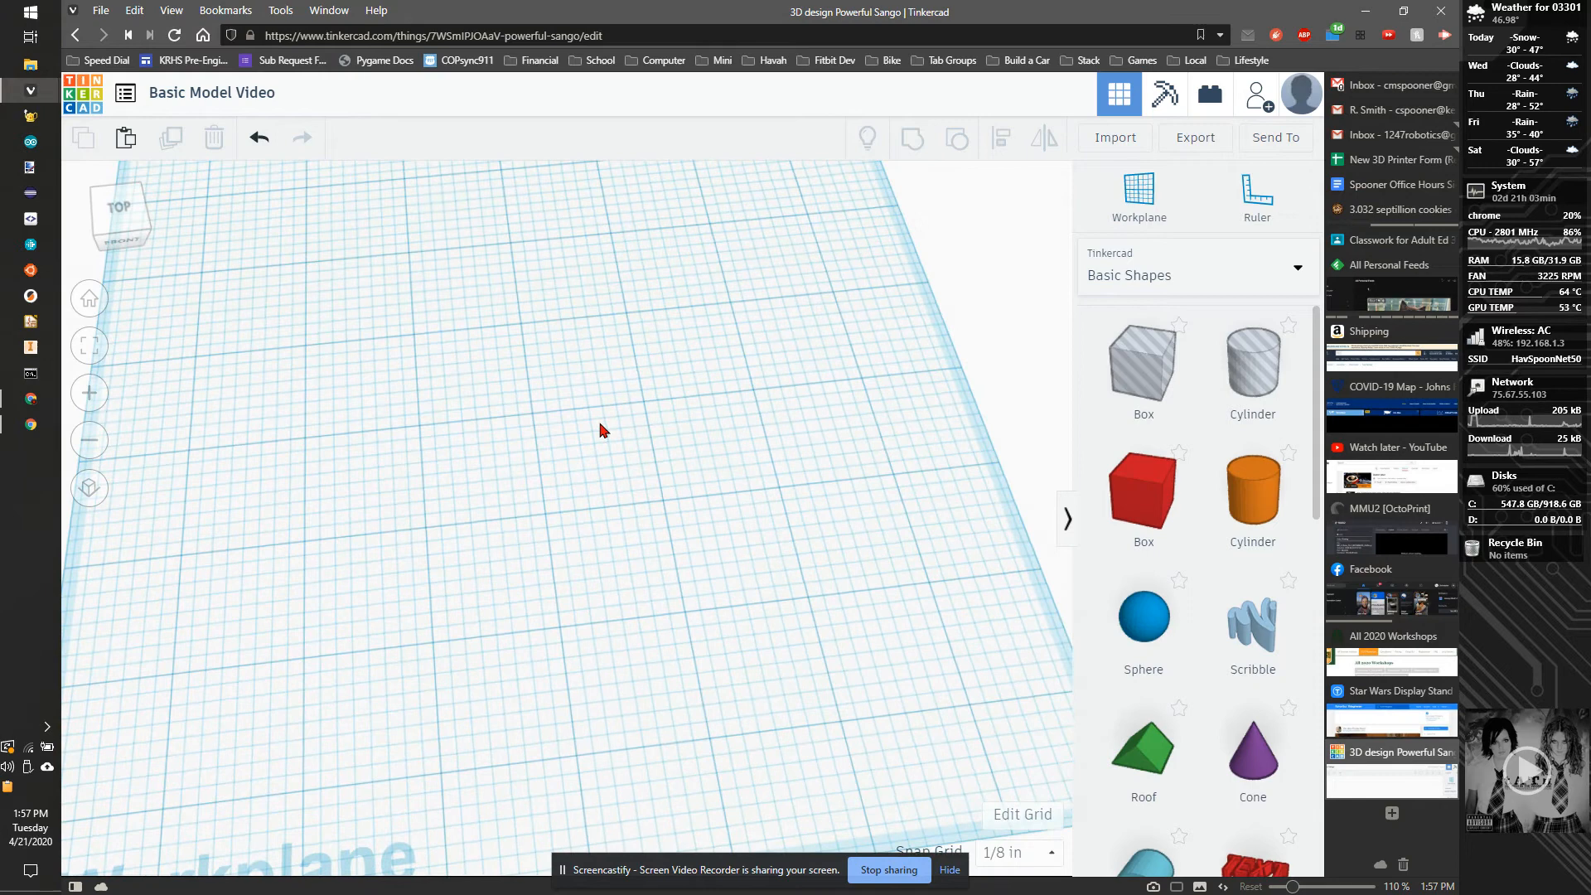
left_click_drag(152, 224, 116, 222)
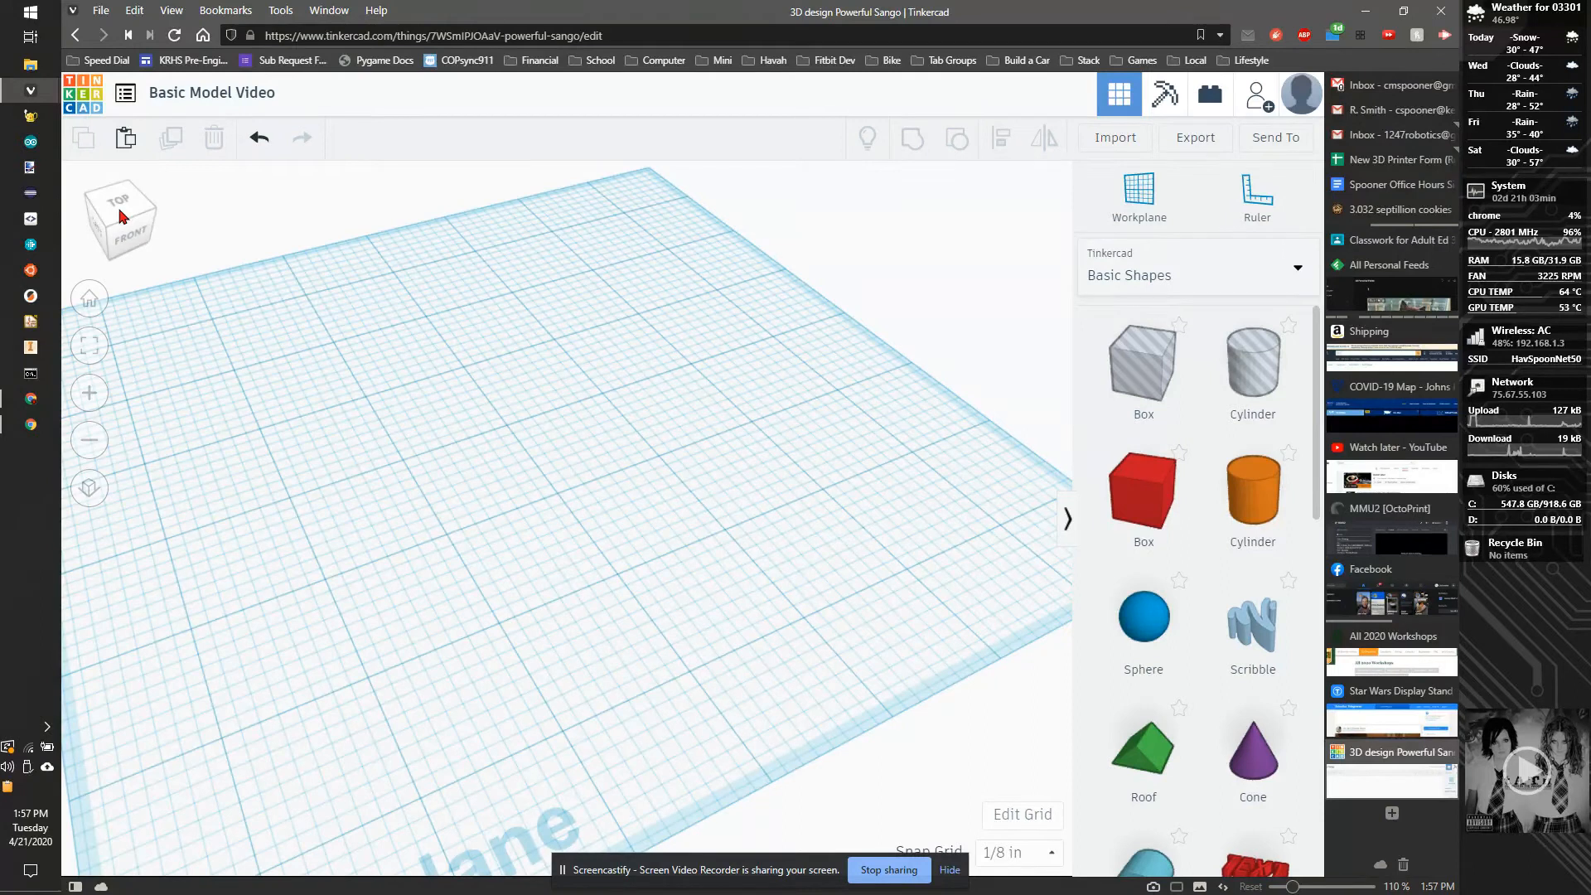
left_click(120, 216)
left_click_drag(133, 211, 149, 245)
left_click_drag(469, 403, 660, 413)
mouse_move(424, 329)
right_mouse_down()
mouse_move(532, 331)
mouse_move(436, 356)
mouse_move(389, 344)
mouse_move(419, 348)
right_mouse_up()
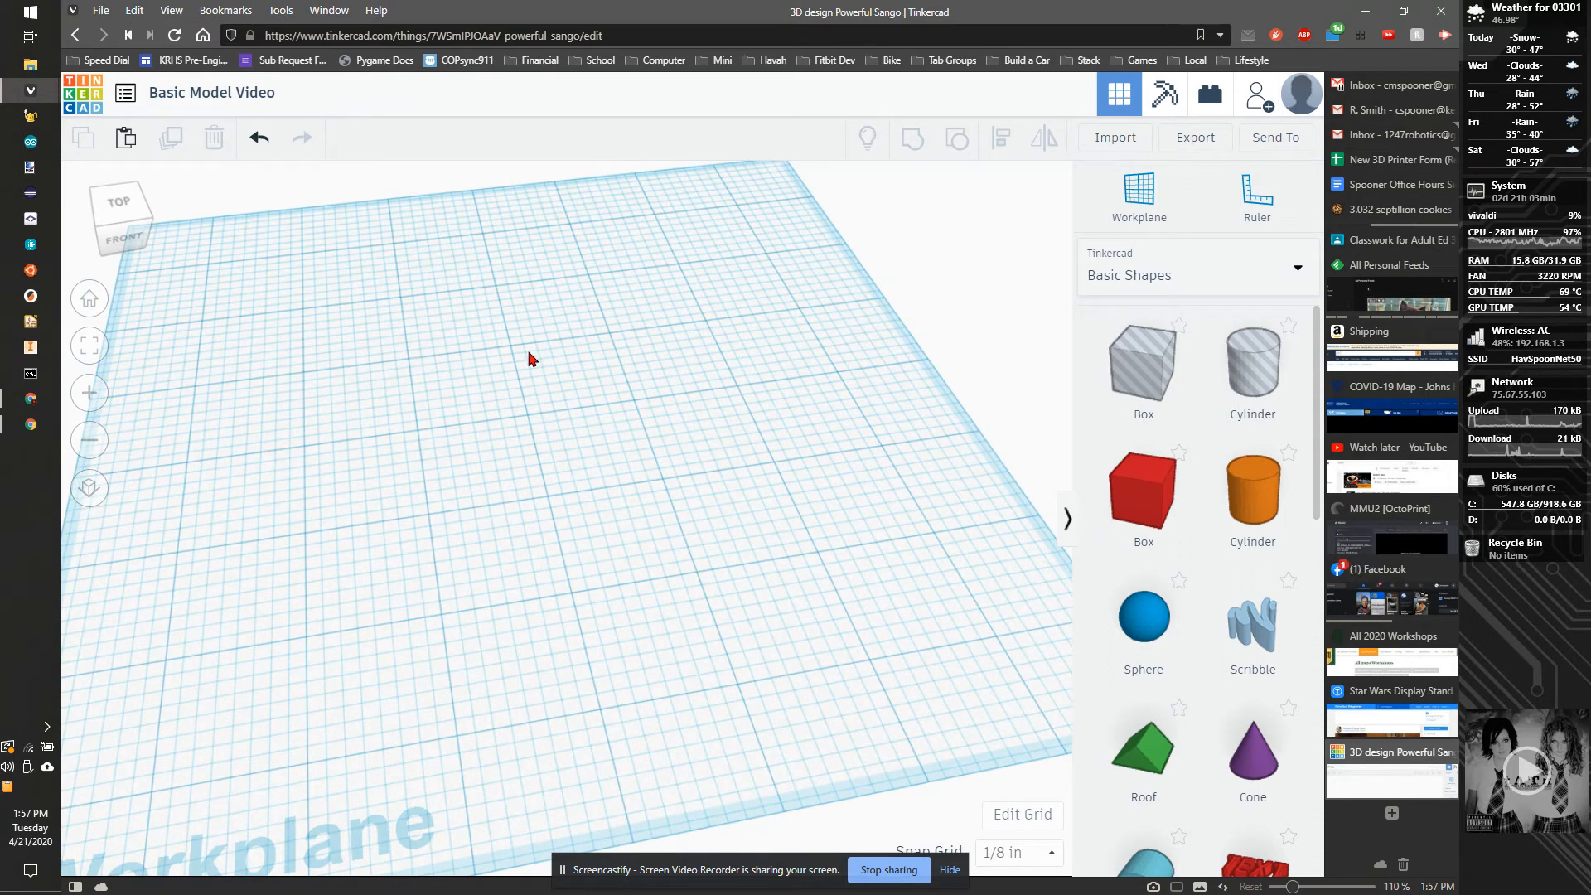
left_click_drag(497, 392, 657, 514)
scroll(654, 517, "up", 5)
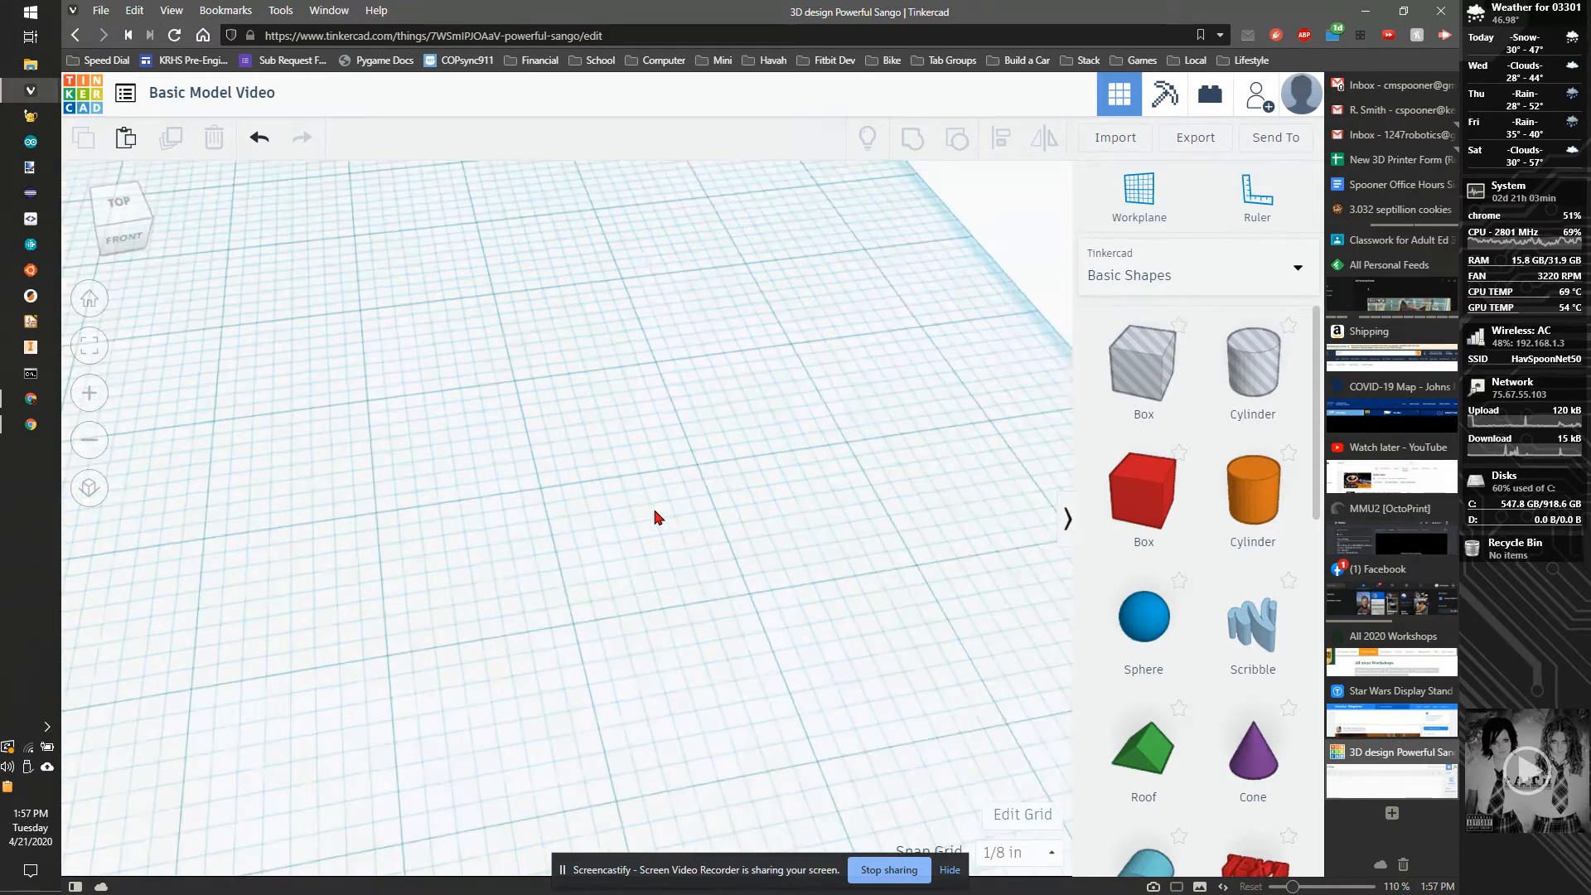
scroll(655, 517, "down", 5)
scroll(655, 517, "up", 1)
scroll(654, 516, "down", 3)
scroll(654, 517, "up", 5)
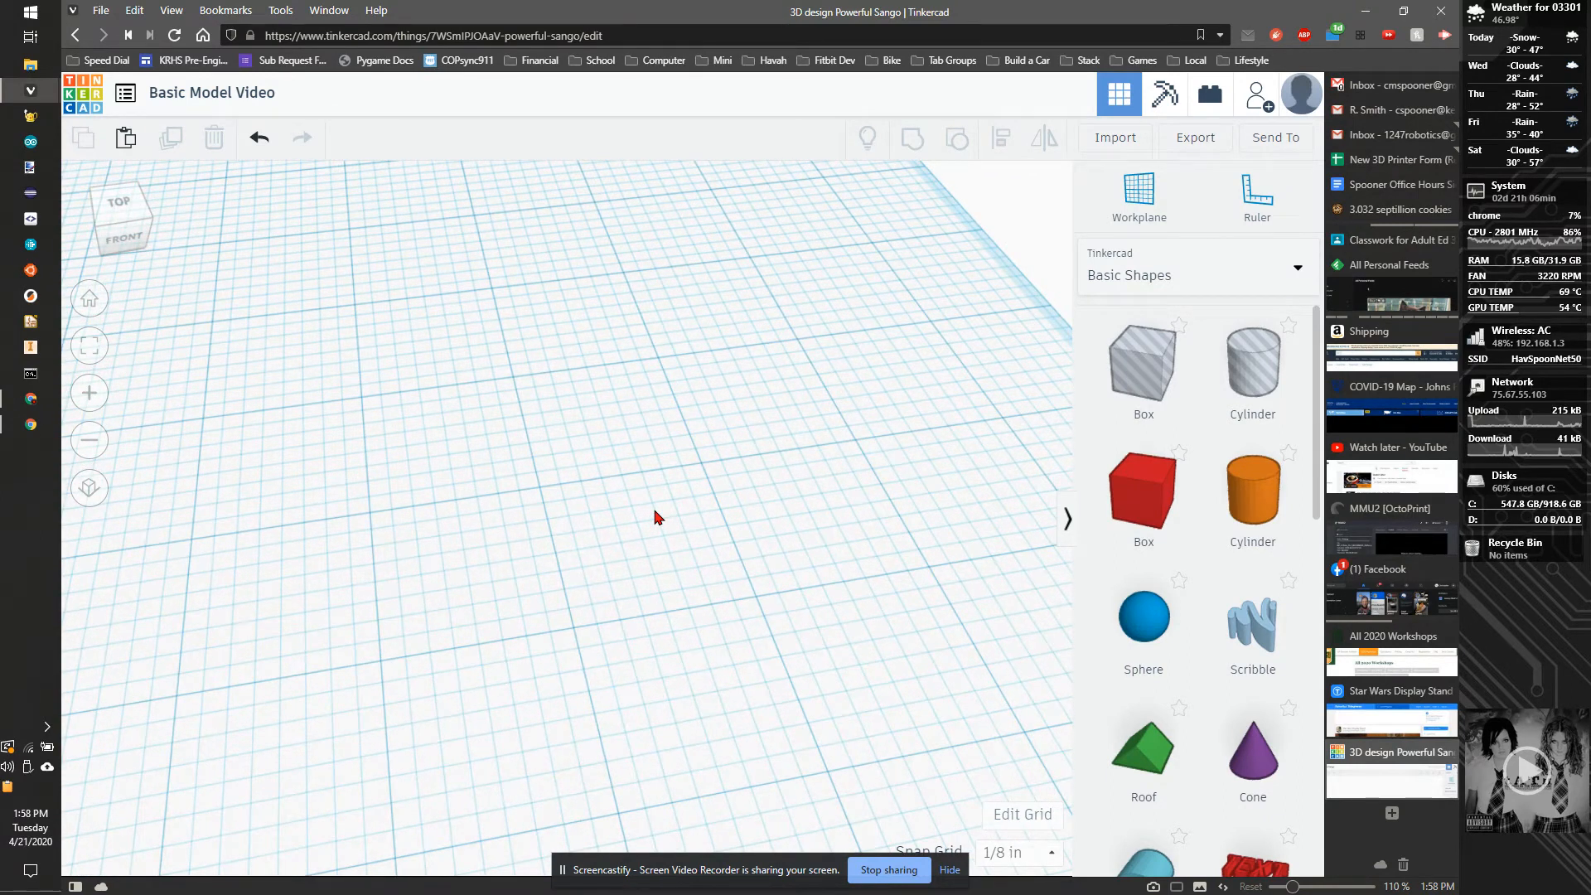
key("super+Tab")
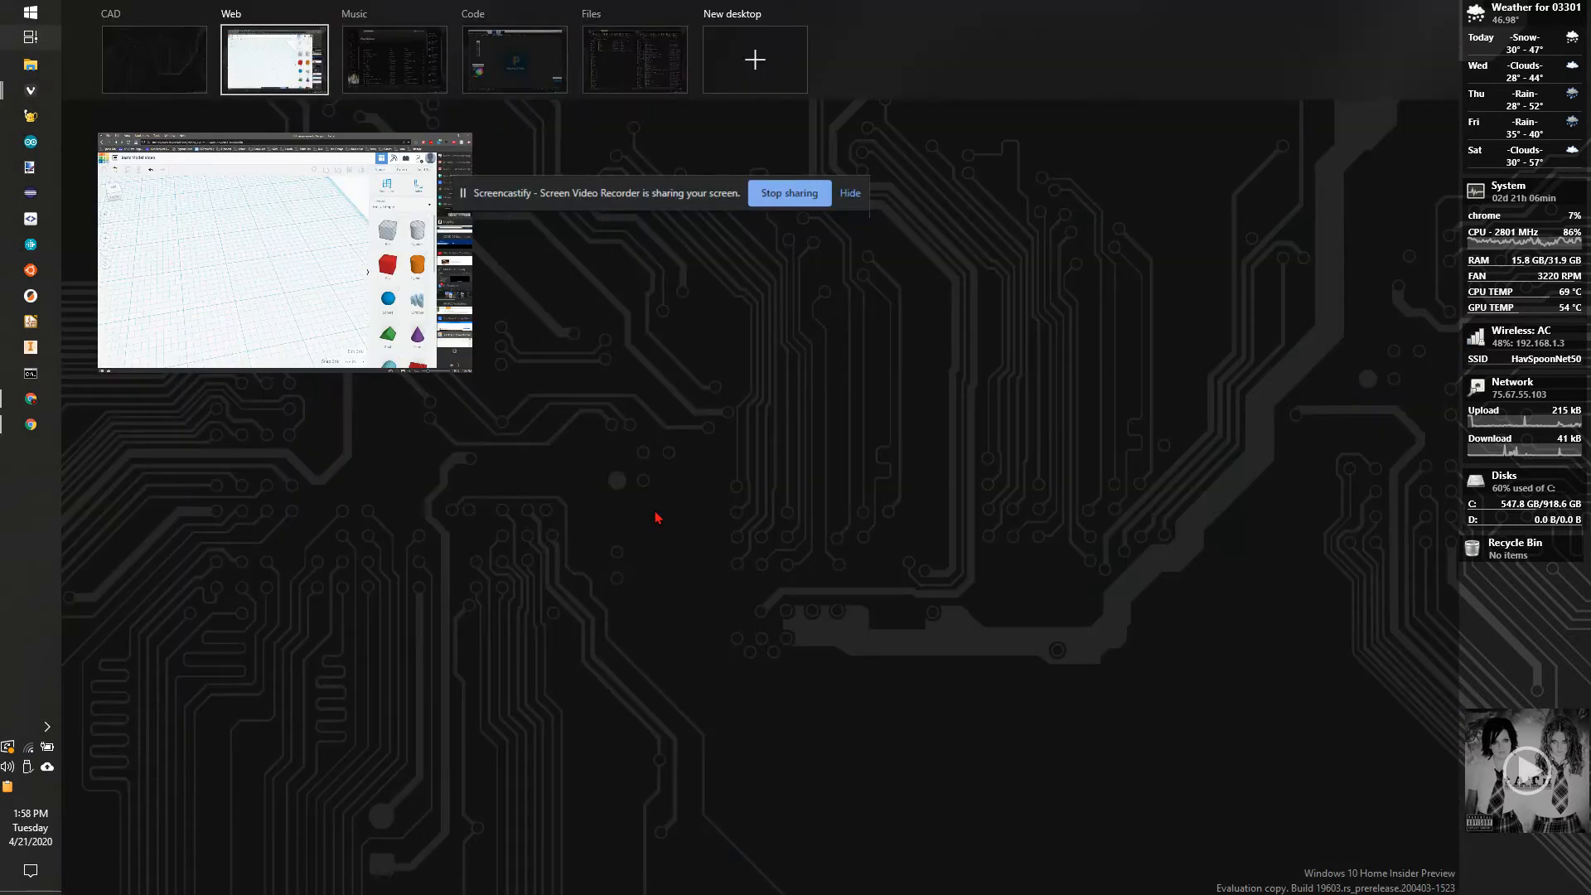
left_click(286, 259)
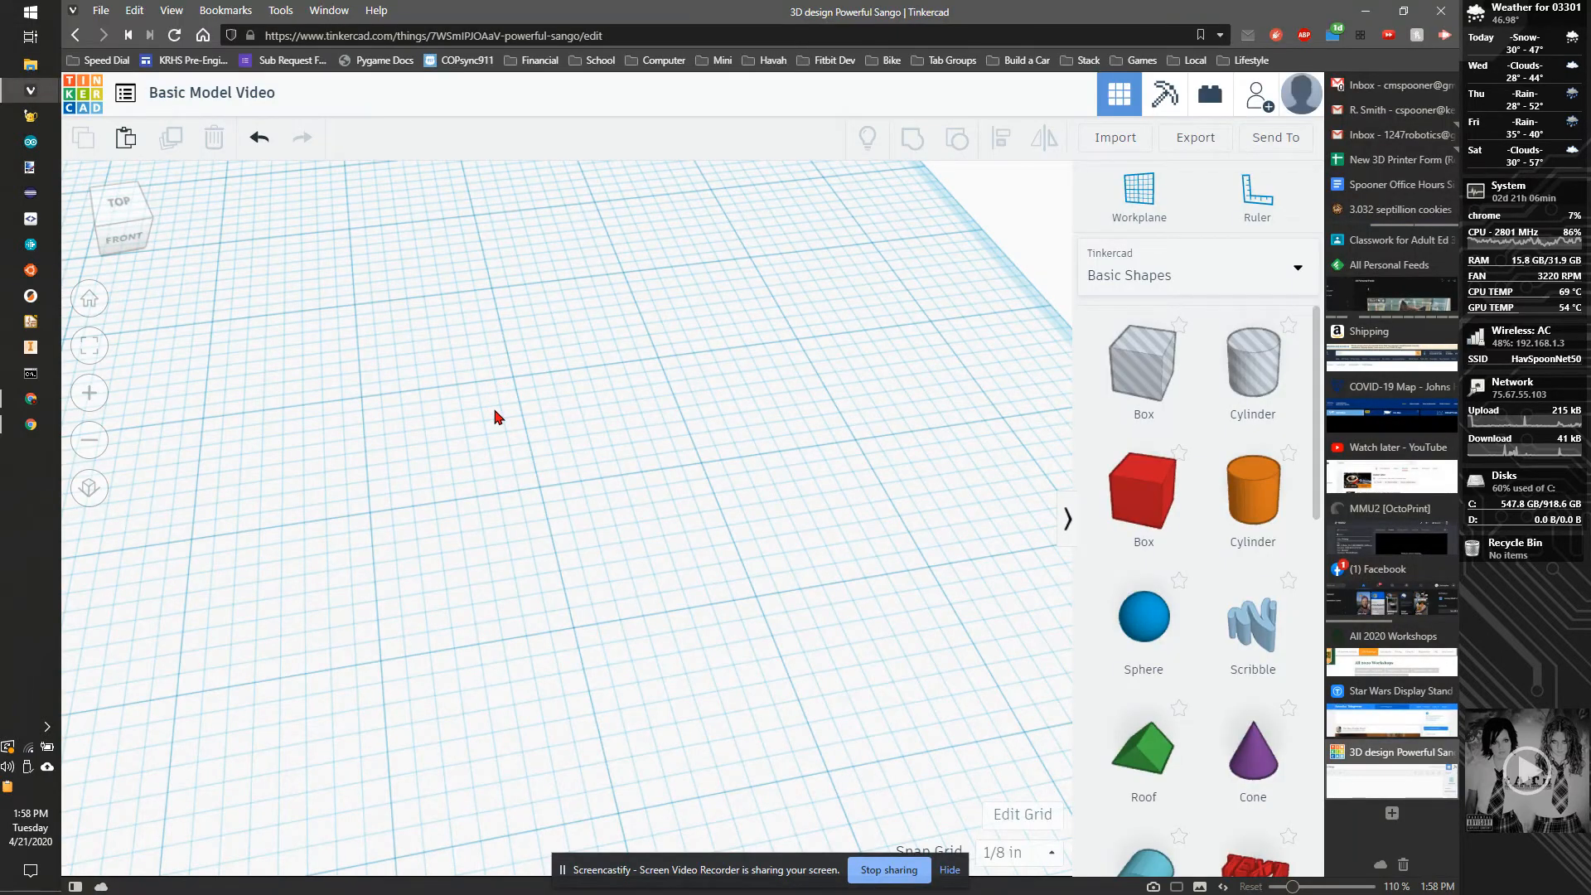
Inspect the workplane in the top and front views, finishing in the corner view that faces front and right
left_click(121, 225)
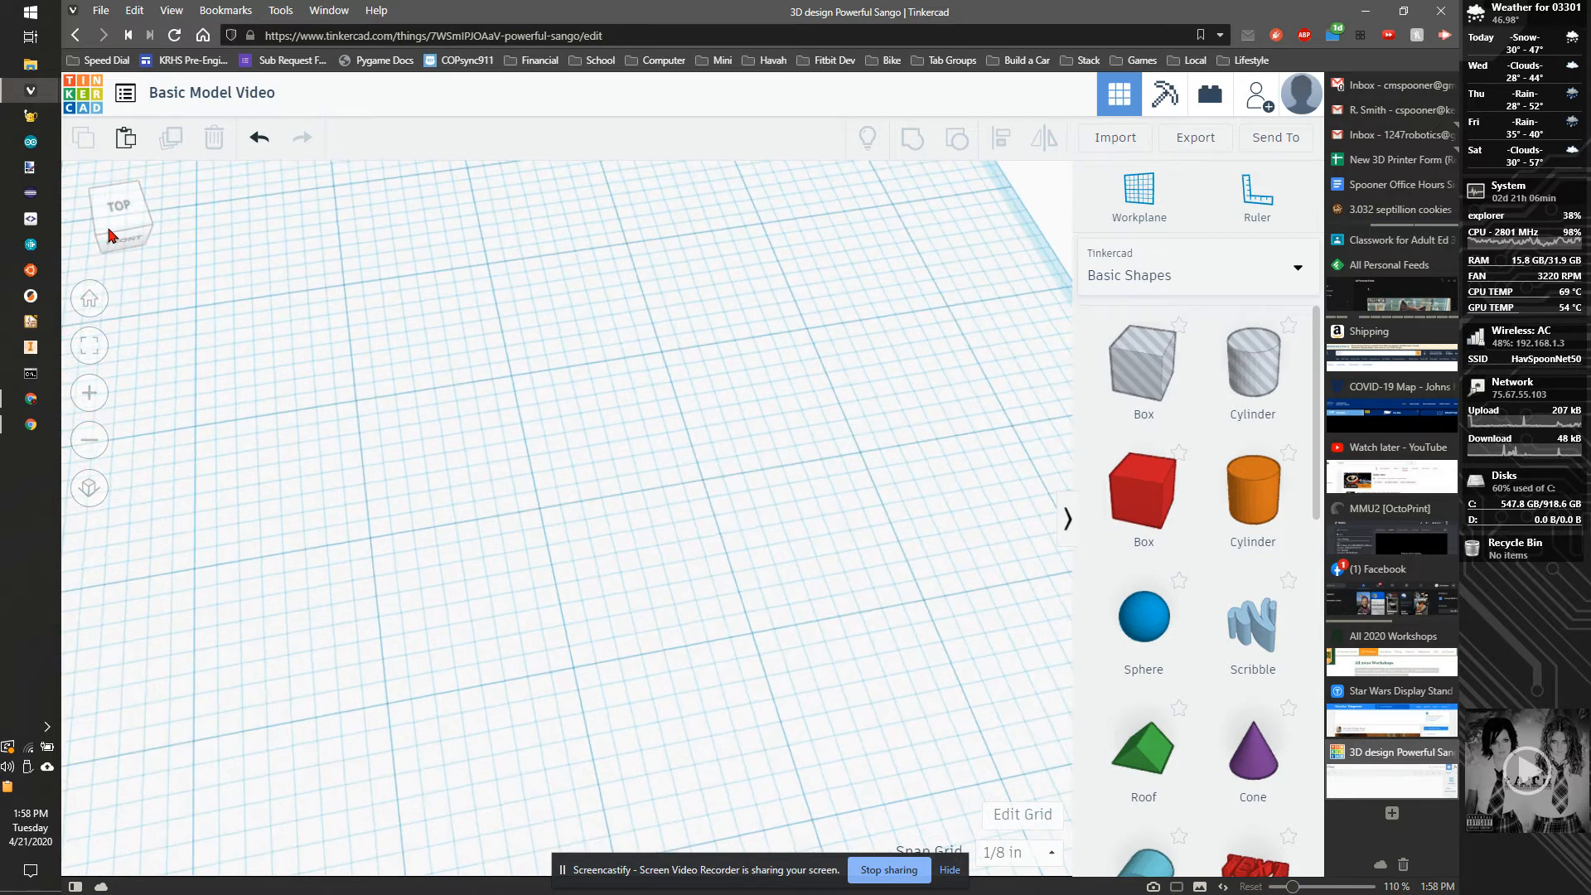
left_click_drag(123, 226, 120, 229)
mouse_move(577, 500)
left_mouse_down()
mouse_move(505, 572)
mouse_move(575, 529)
left_mouse_up()
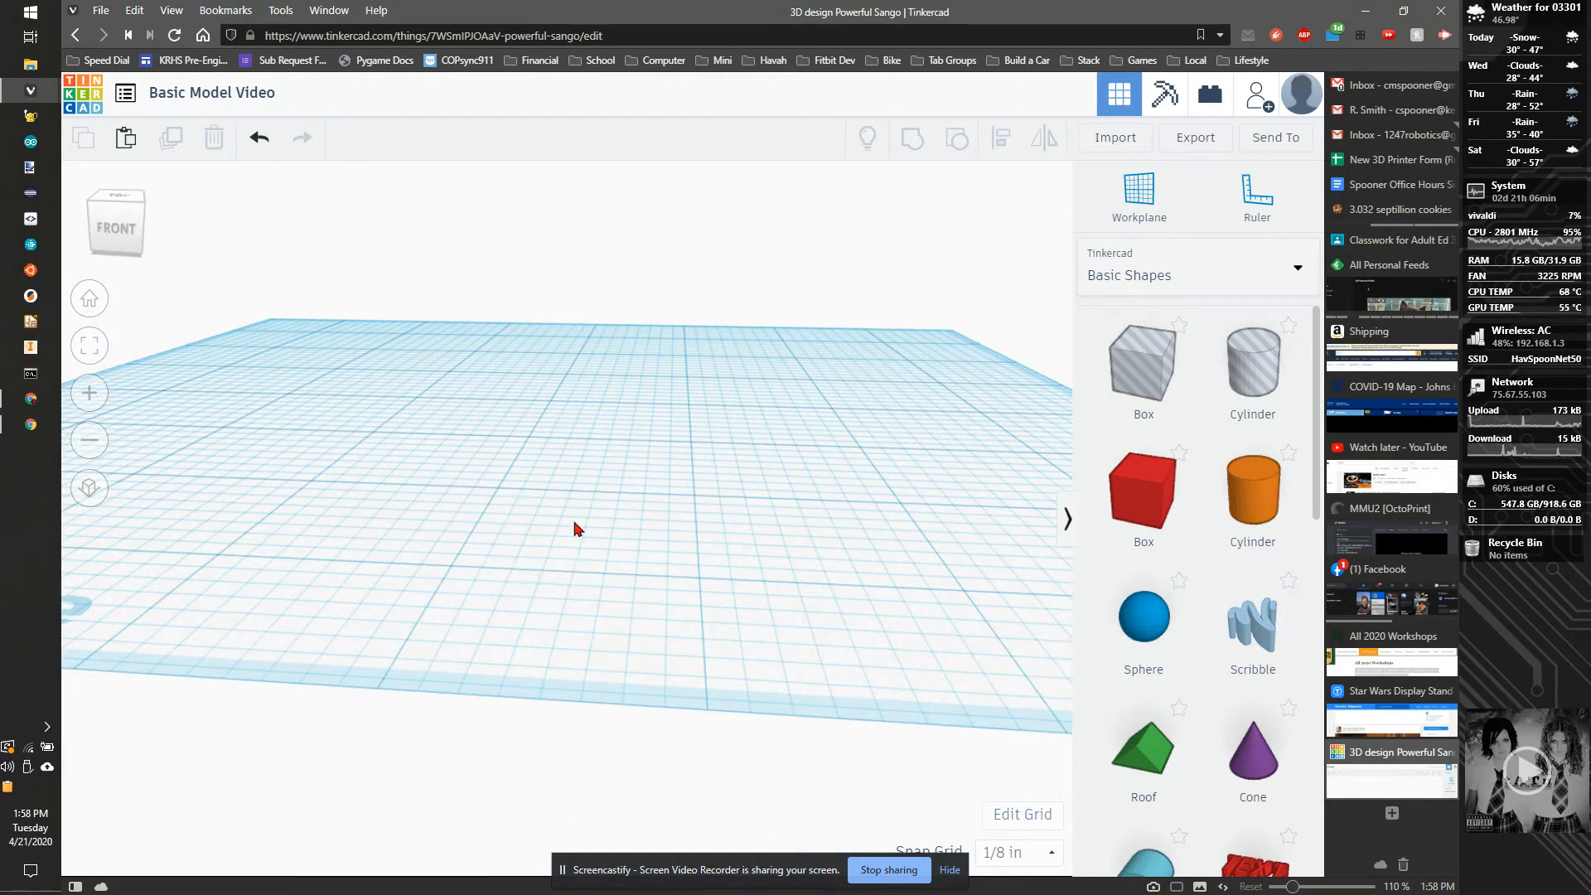
scroll(610, 473, "down", 5)
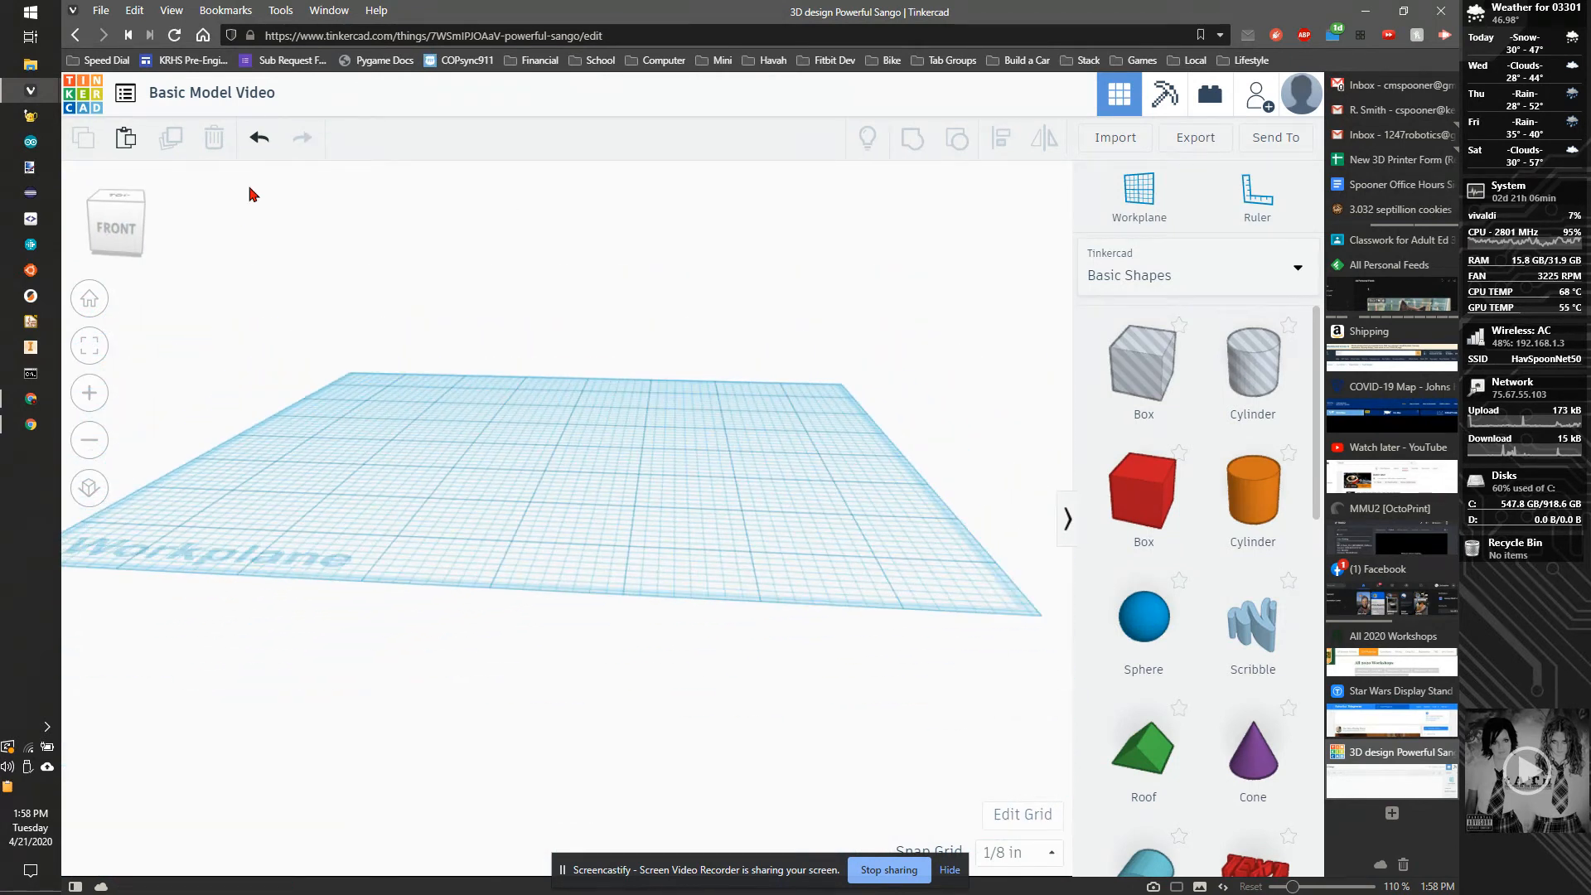
left_click(142, 212)
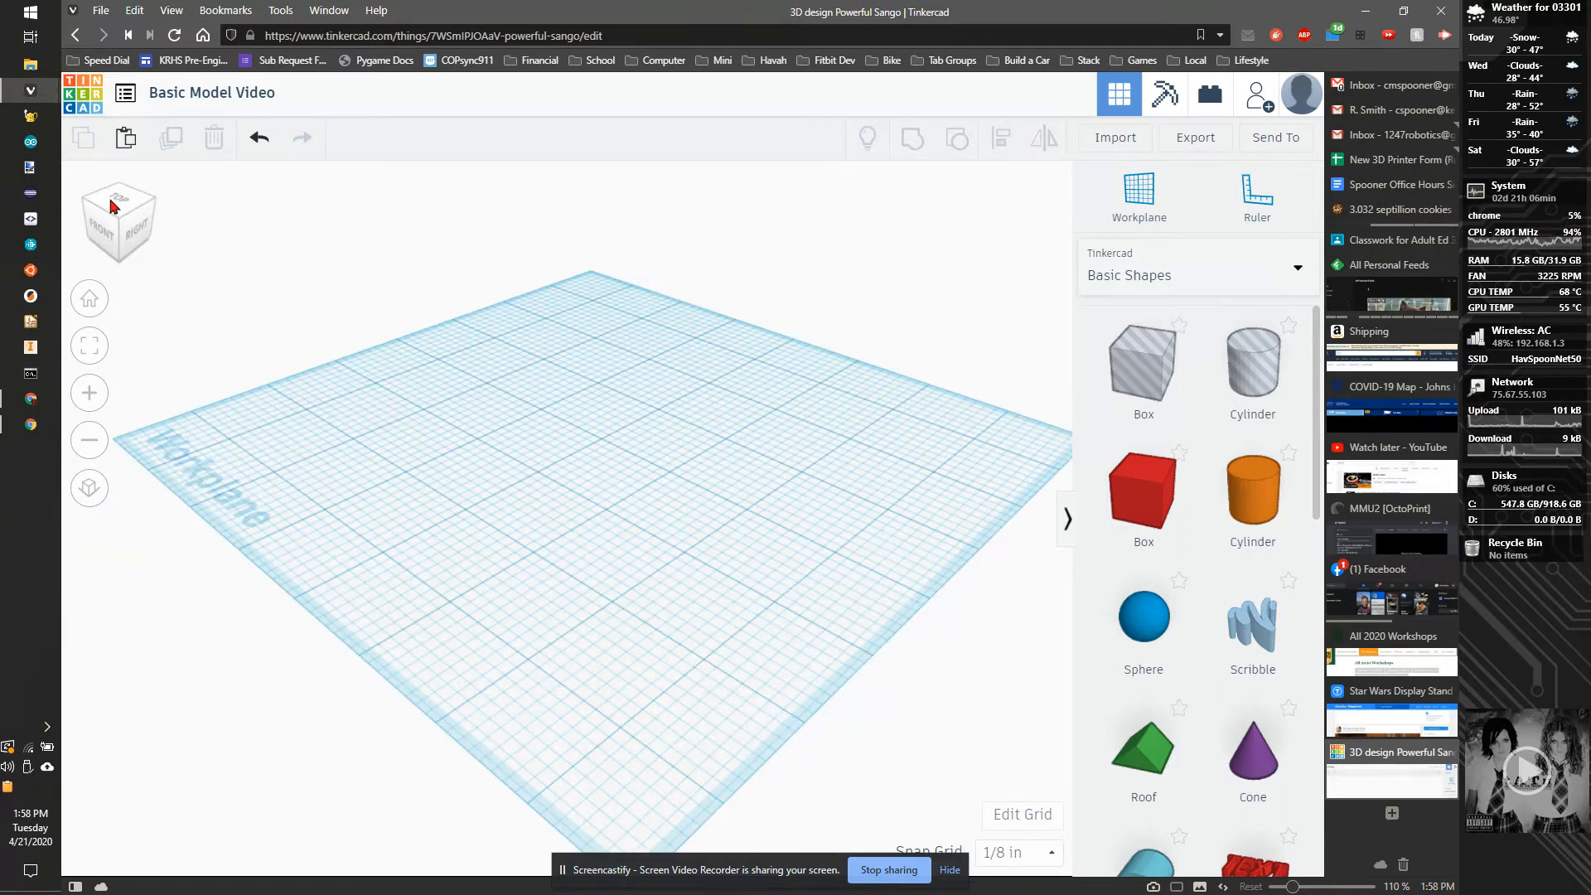
left_click(114, 206)
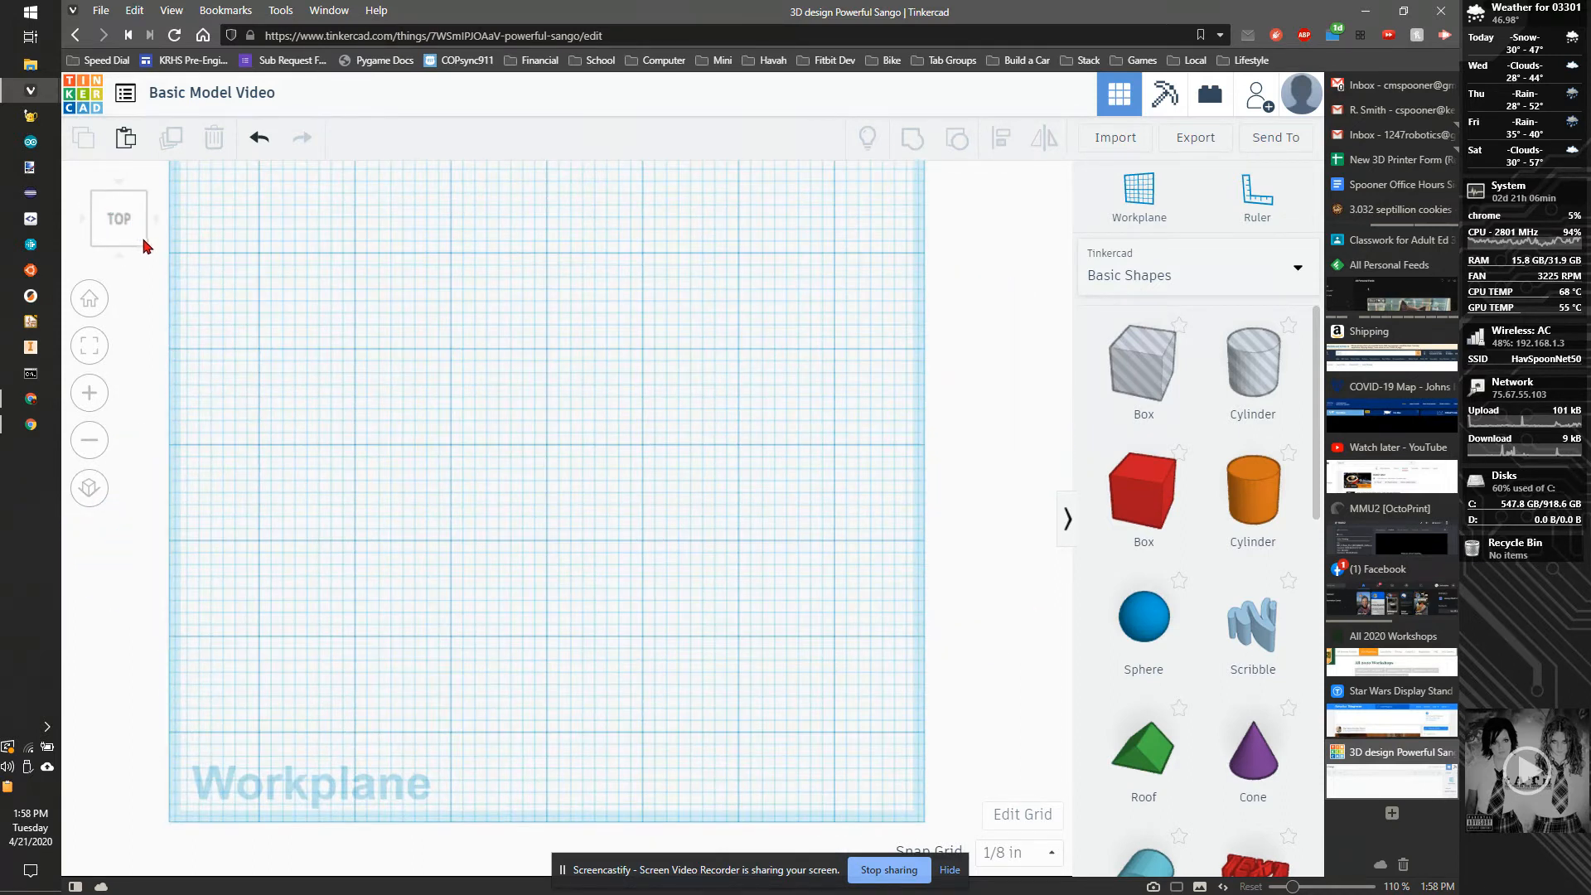
left_click(144, 240)
left_click(100, 238)
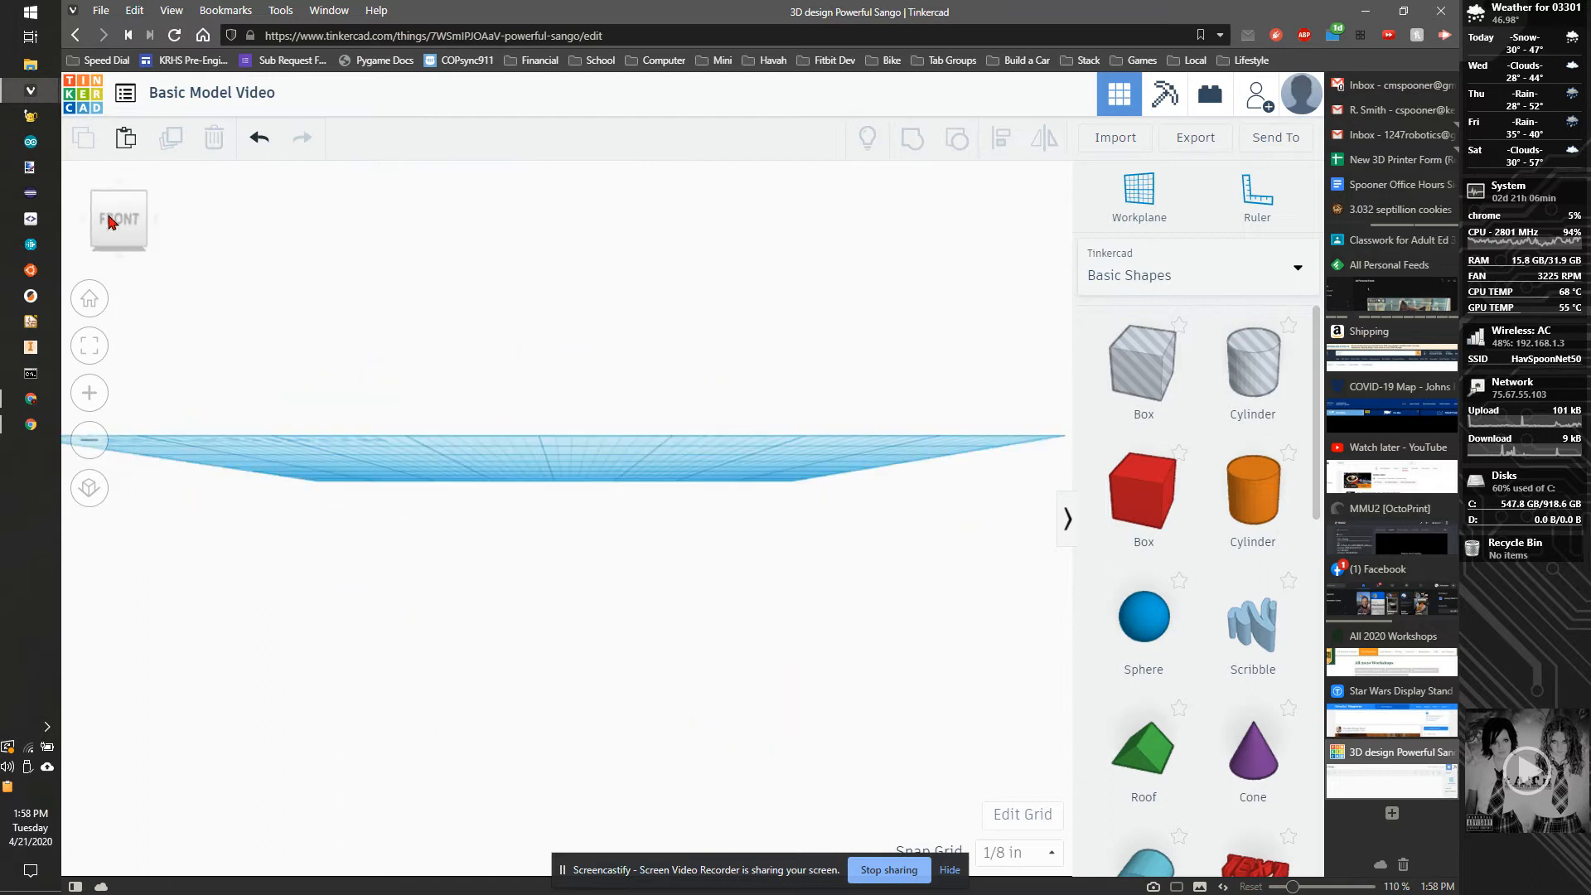
left_click(150, 202)
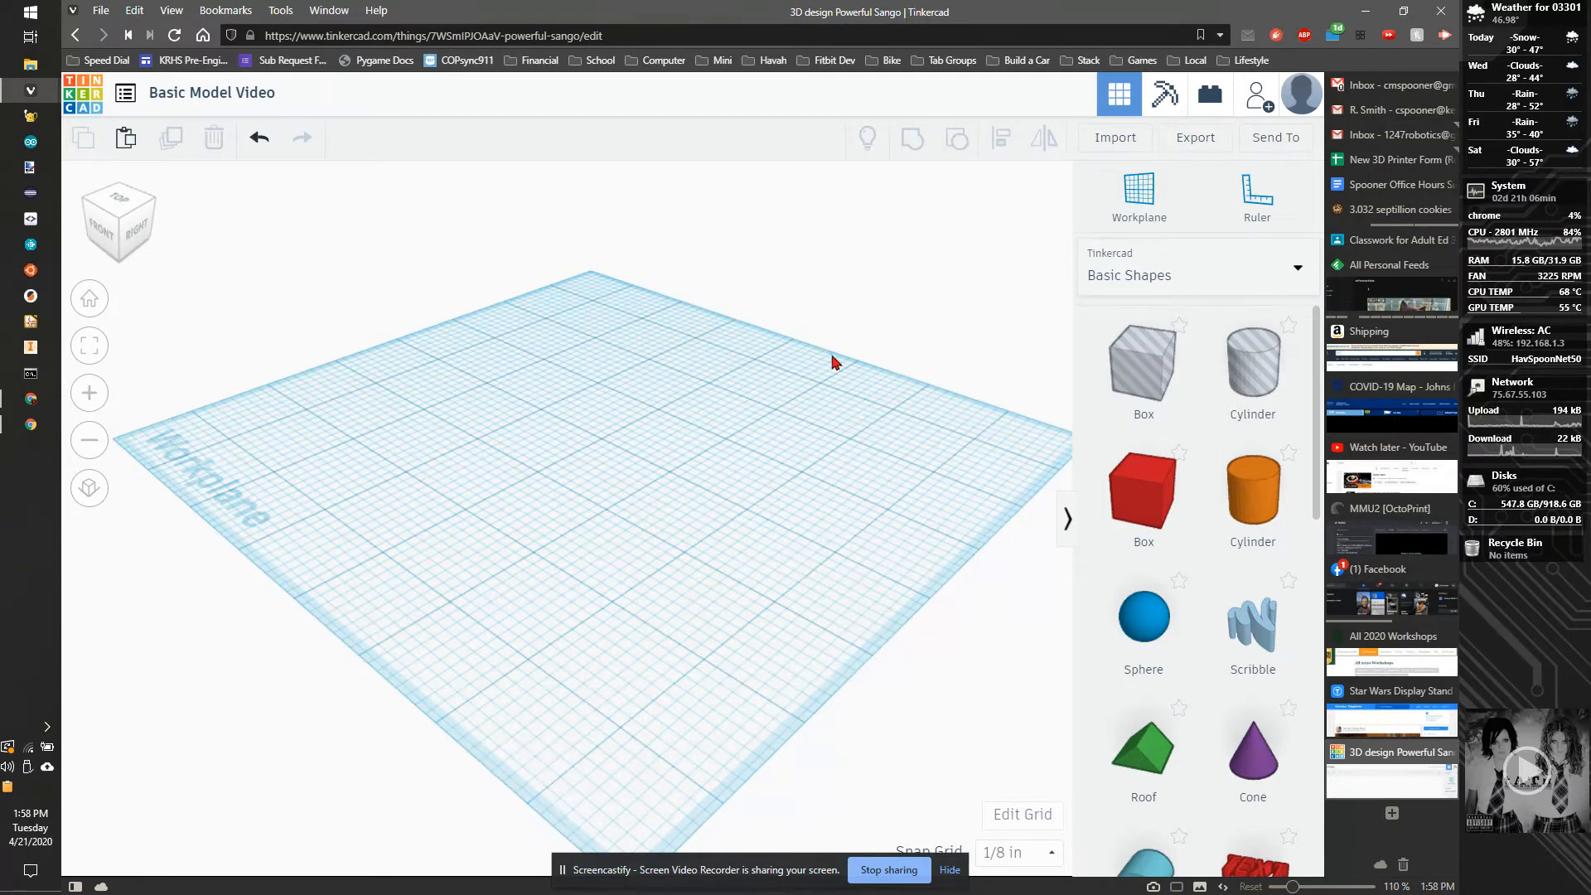
Place a solid red box on the workplane, toward its back half
left_click_drag(1032, 462, 542, 448)
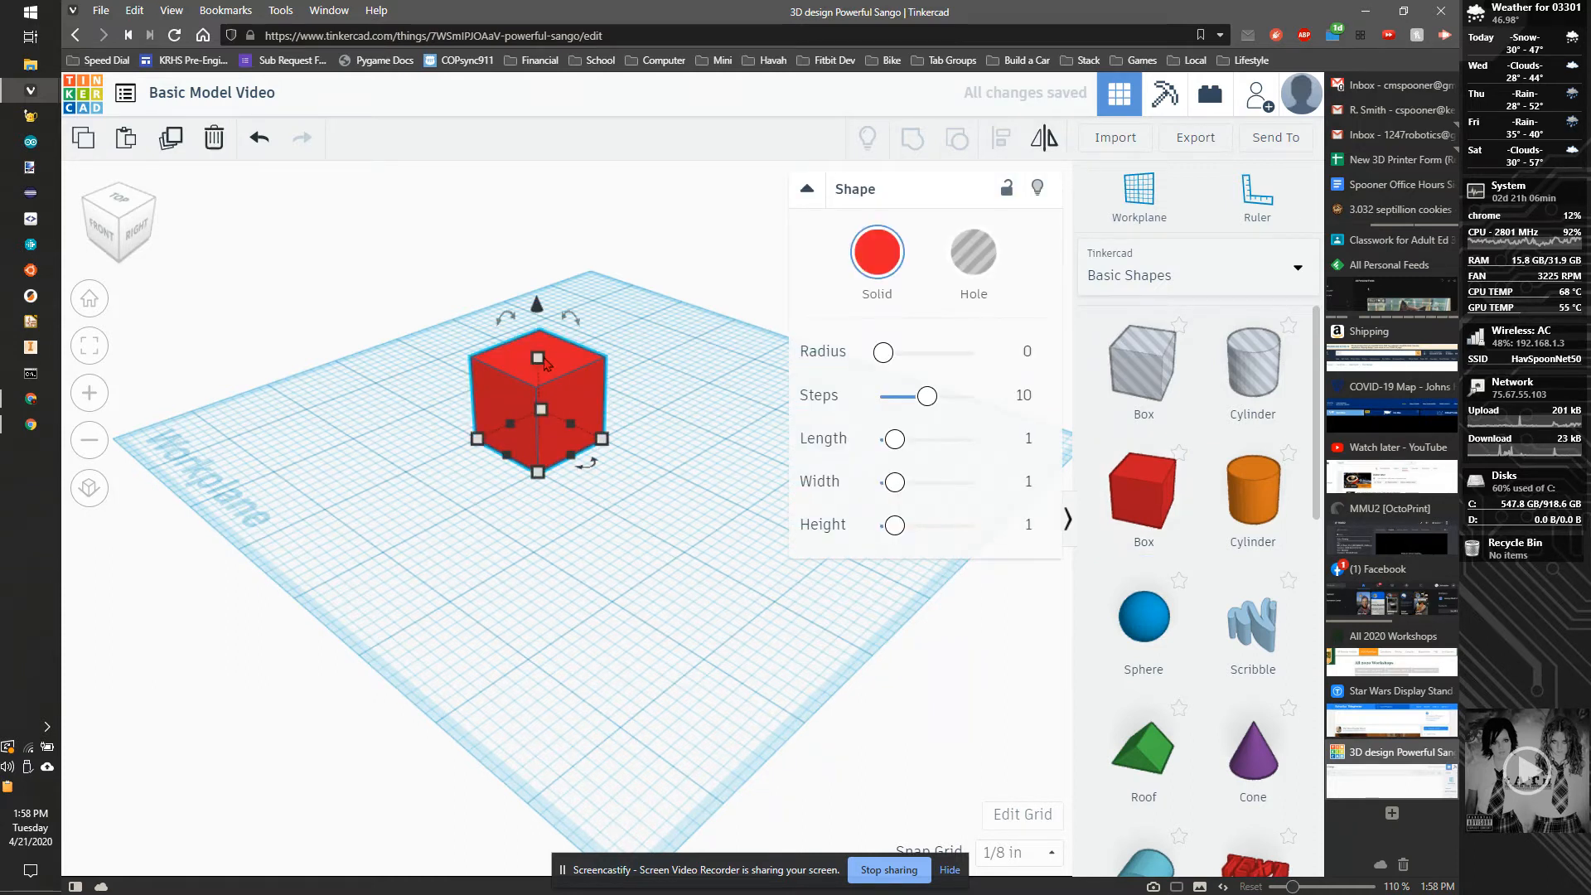
scroll(563, 407, "down", 5)
scroll(563, 407, "up", 5)
scroll(563, 408, "up", 5)
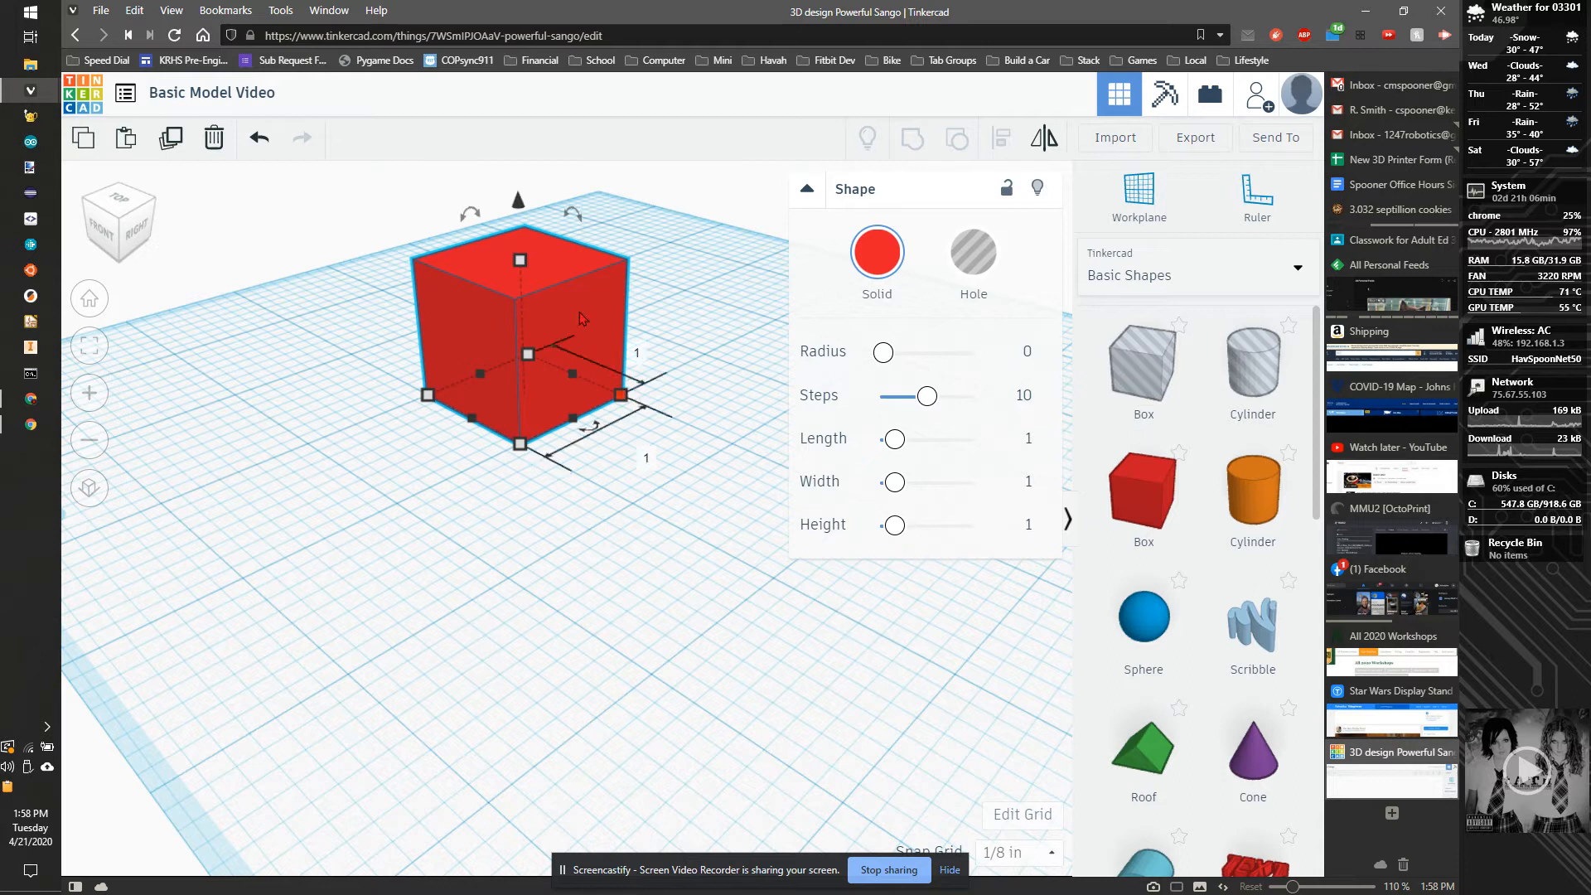
Round the box's edges with a radius of 0.61 and inspect the shape up close
left_click_drag(884, 353, 955, 358)
scroll(623, 366, "up", 5)
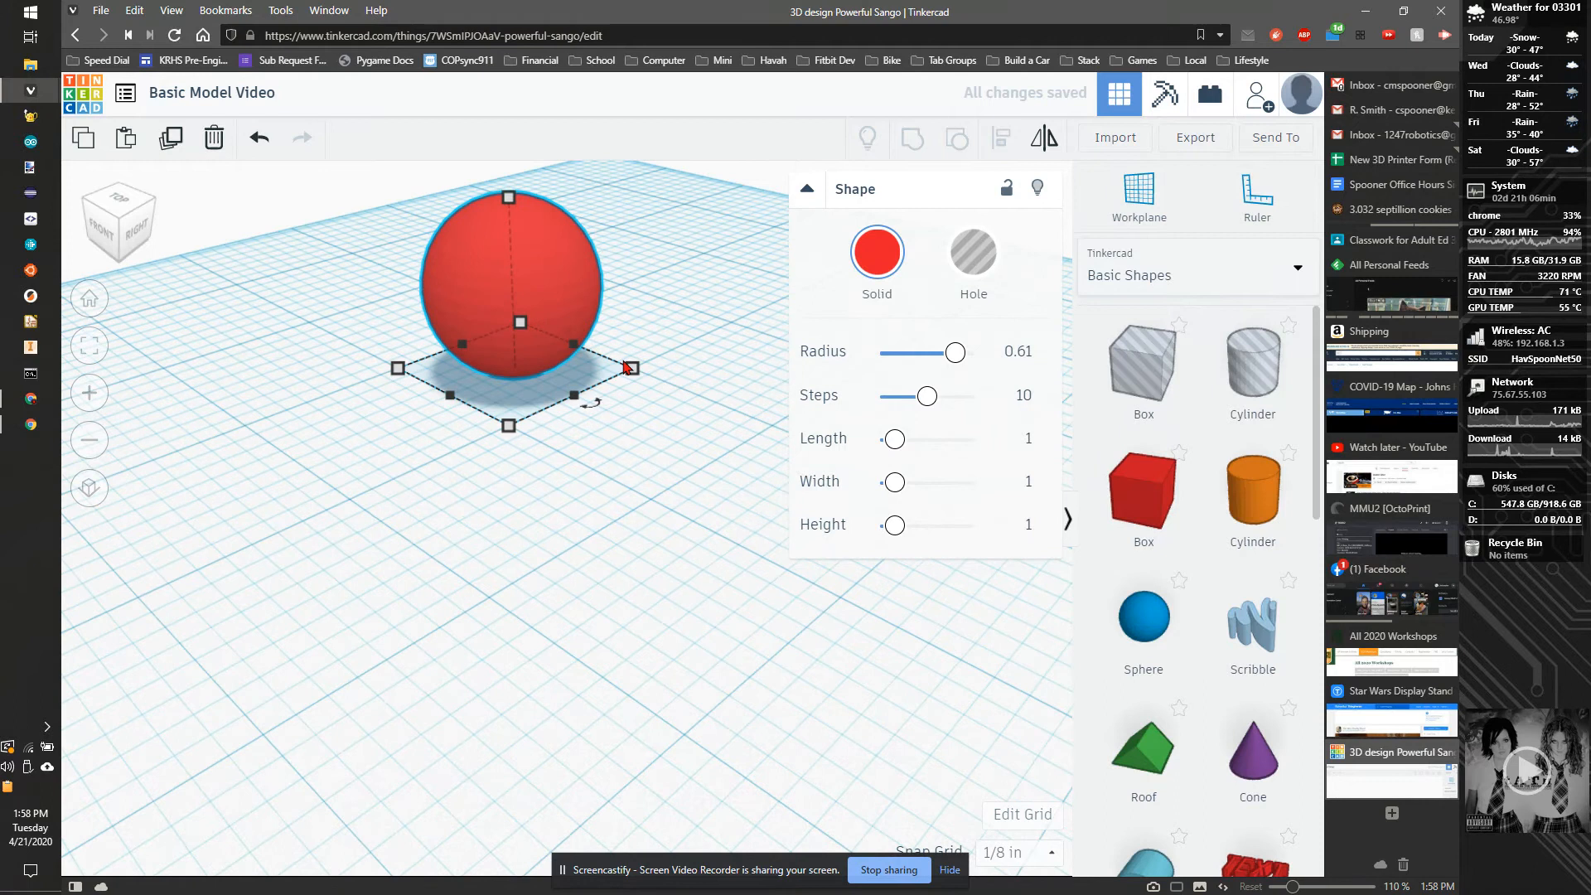
middle_click_drag(570, 567, 554, 753)
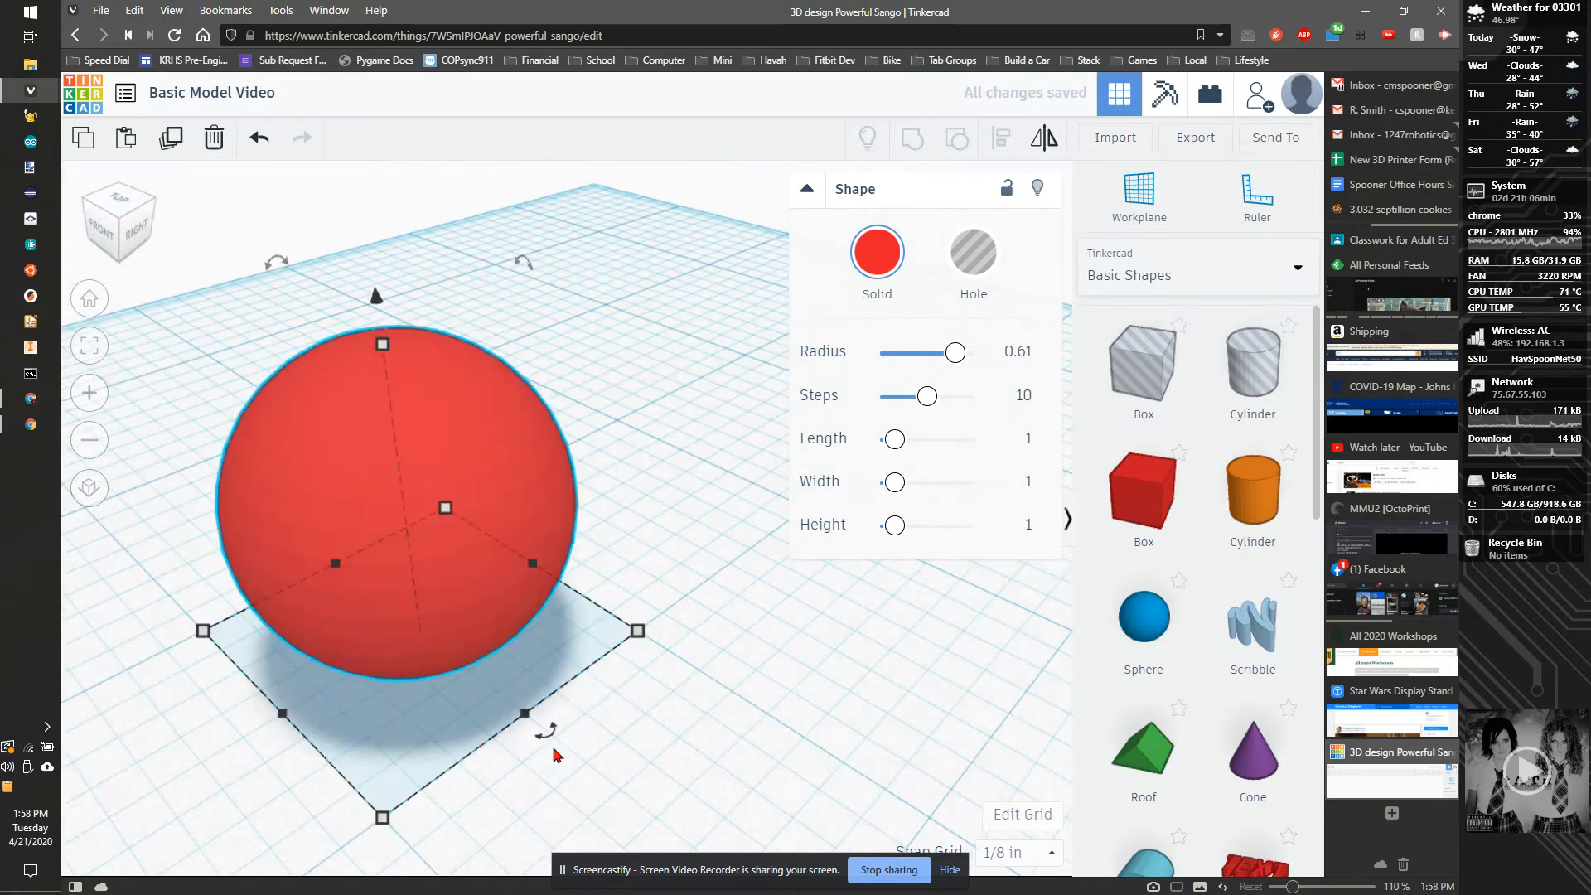
scroll(500, 486, "up", 3)
scroll(503, 485, "down", 1)
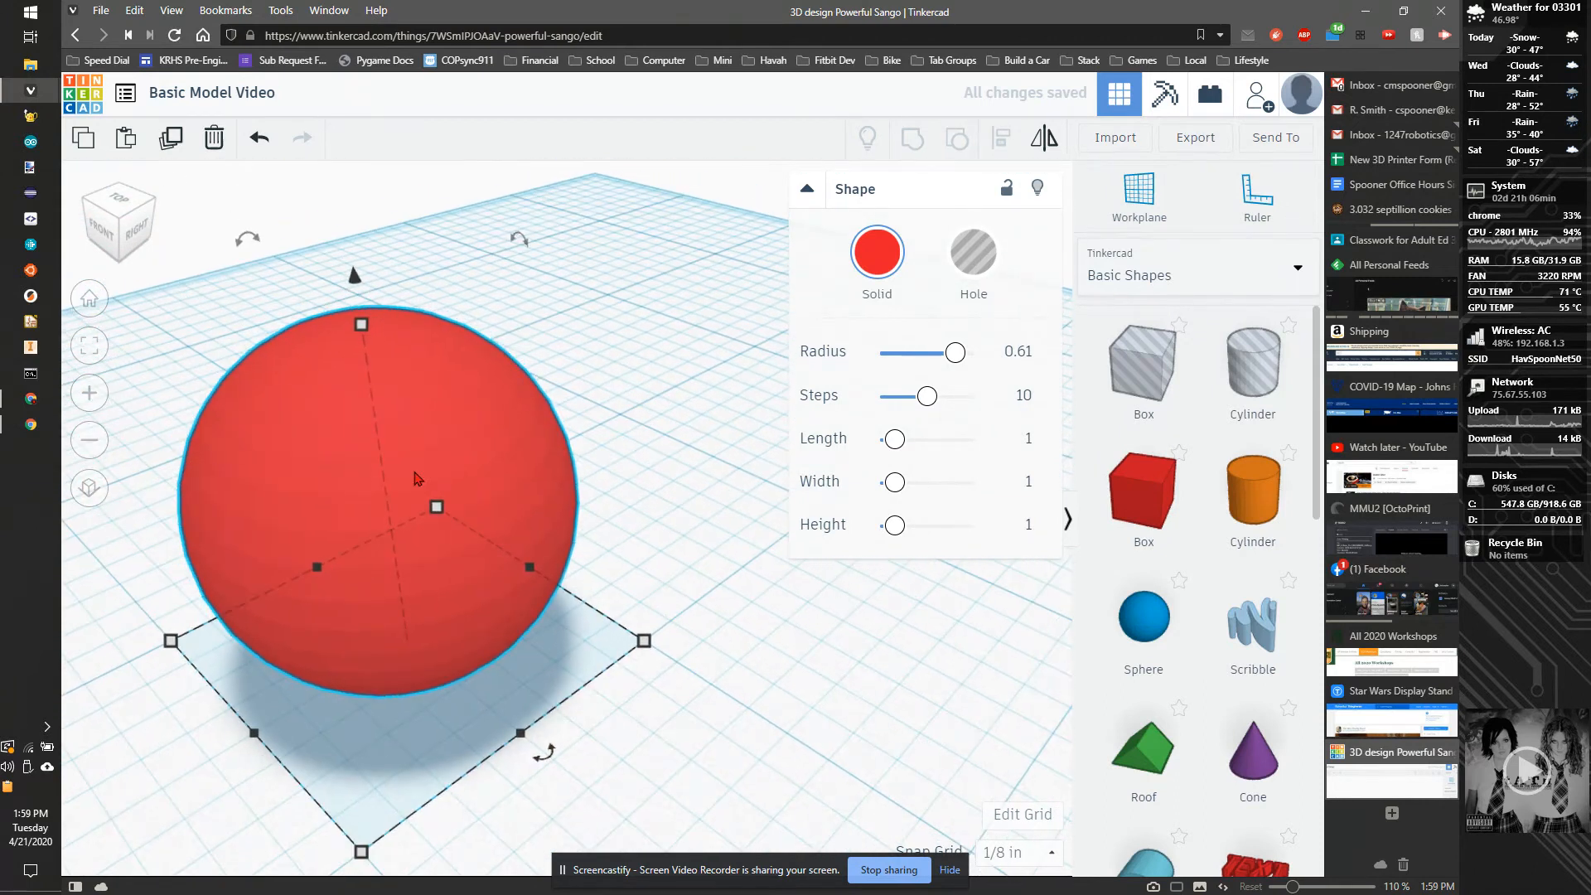
scroll(412, 517, "down", 2)
scroll(538, 426, "up", 2)
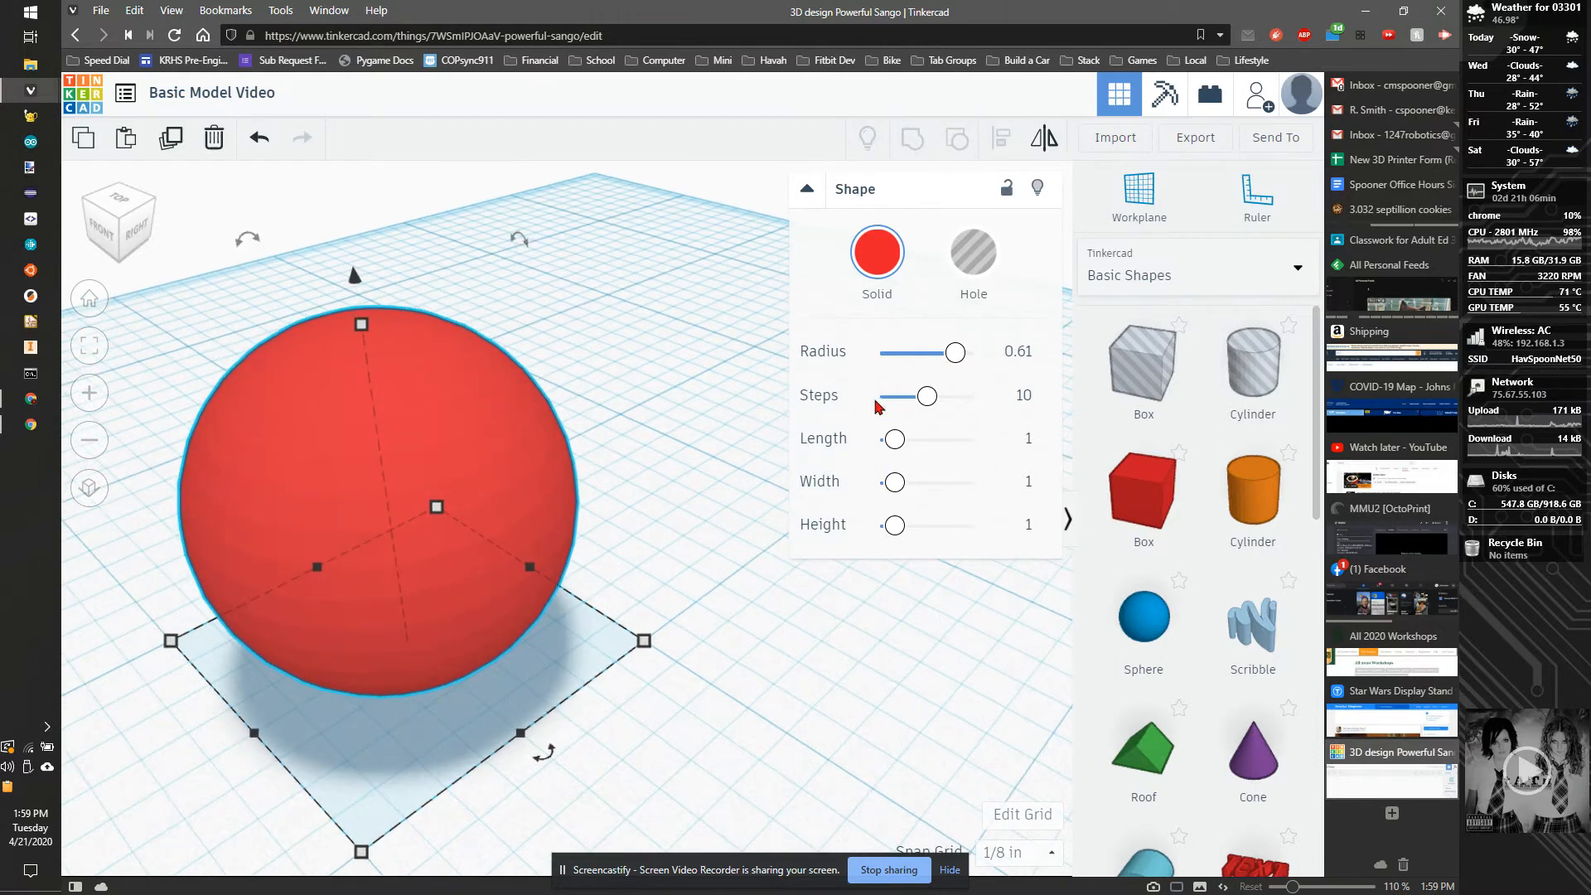
Set the box's steps to 20 and its edge radius to 0
left_click_drag(926, 404, 1052, 414)
left_click_drag(959, 355, 847, 373)
scroll(696, 559, "down", 4)
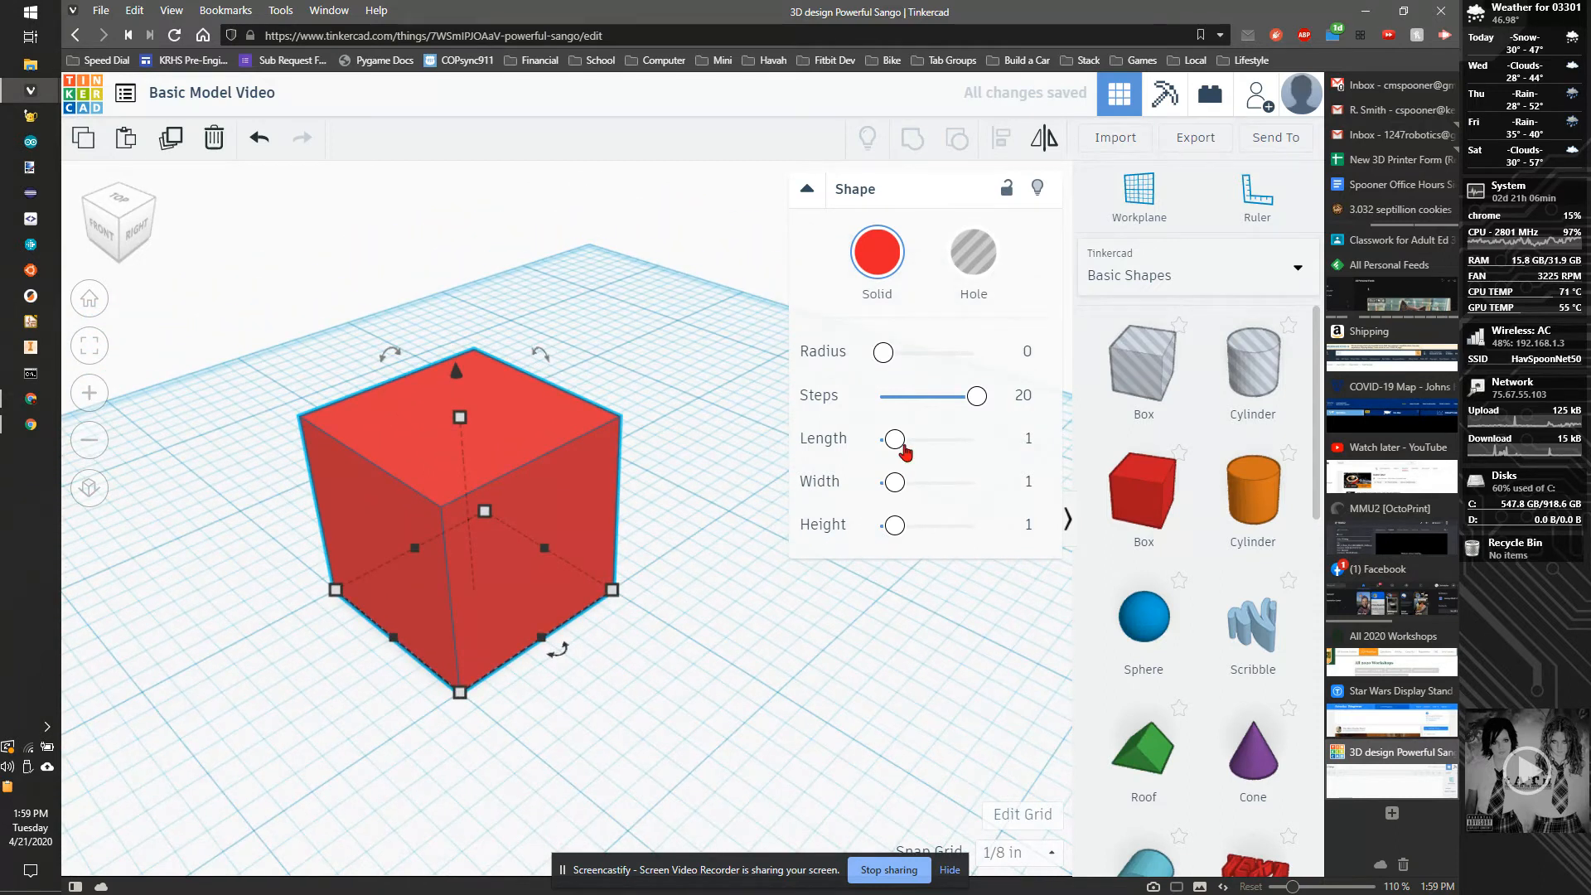
Set the box's length to 2 inches
left_click_drag(893, 441, 903, 445)
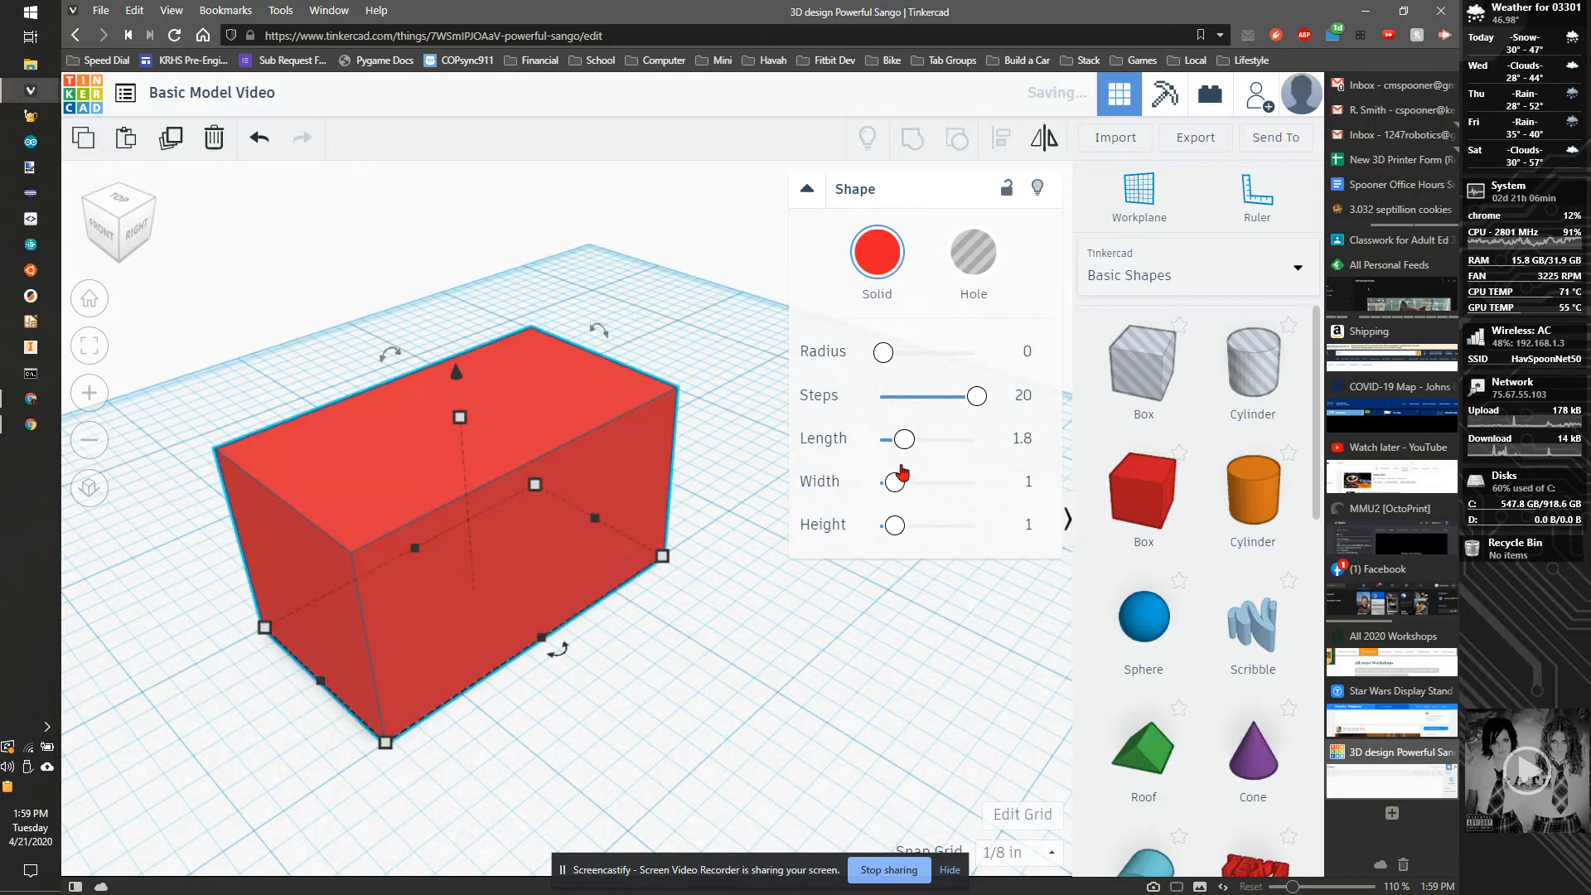
left_click(1028, 437)
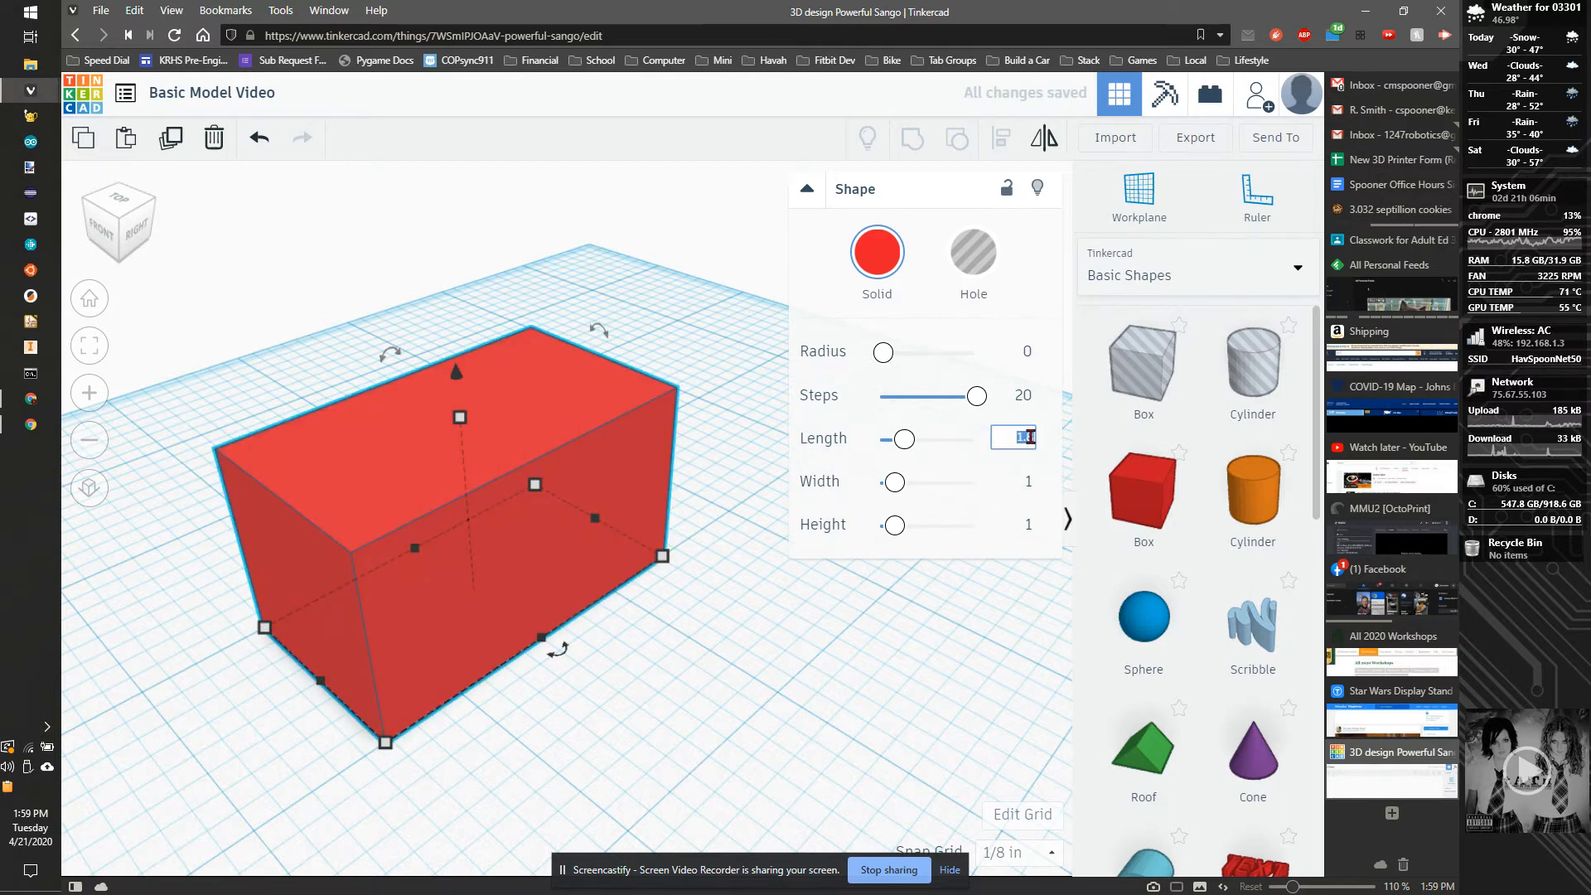
type("2")
key("Return")
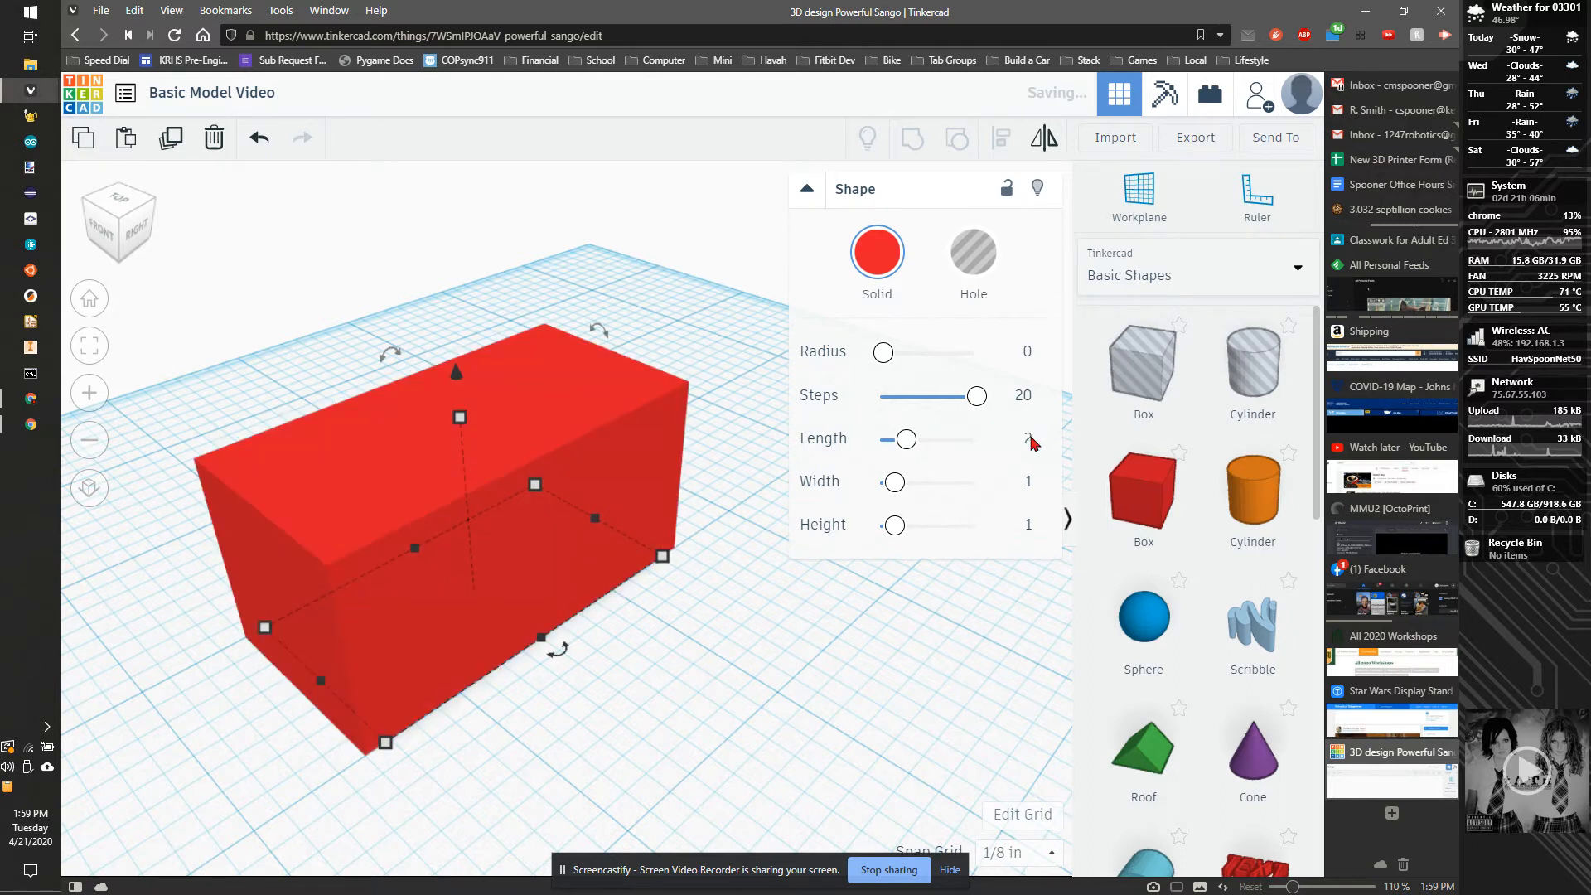
Set the red box's height to 0.1 inches to make it a thin plate
left_click(1025, 523)
type("0.1")
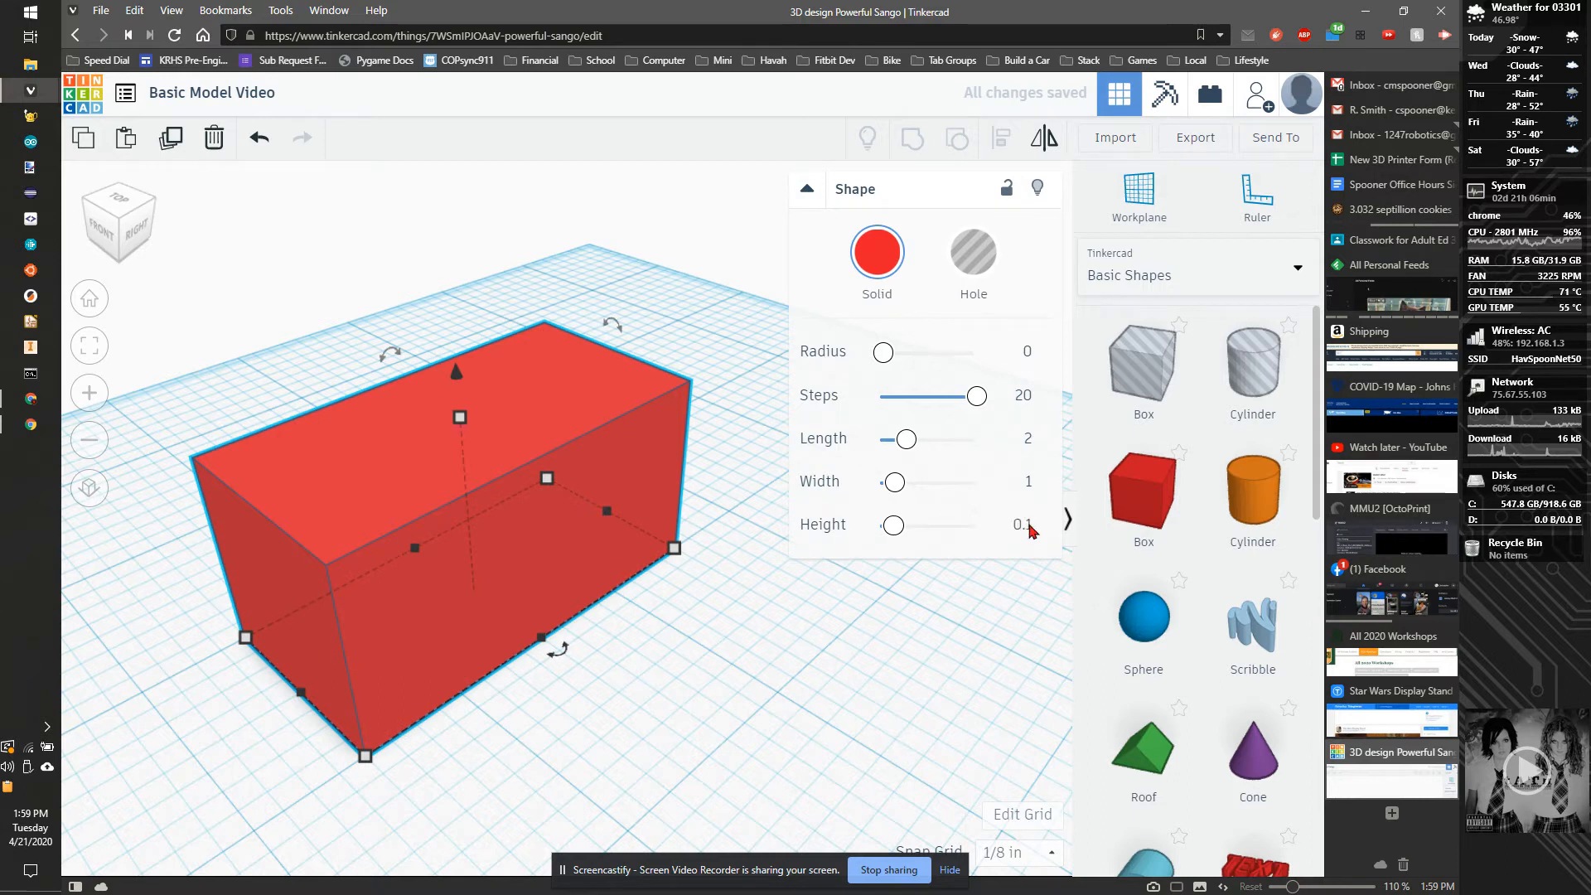
key("Return")
scroll(571, 623, "up", 2)
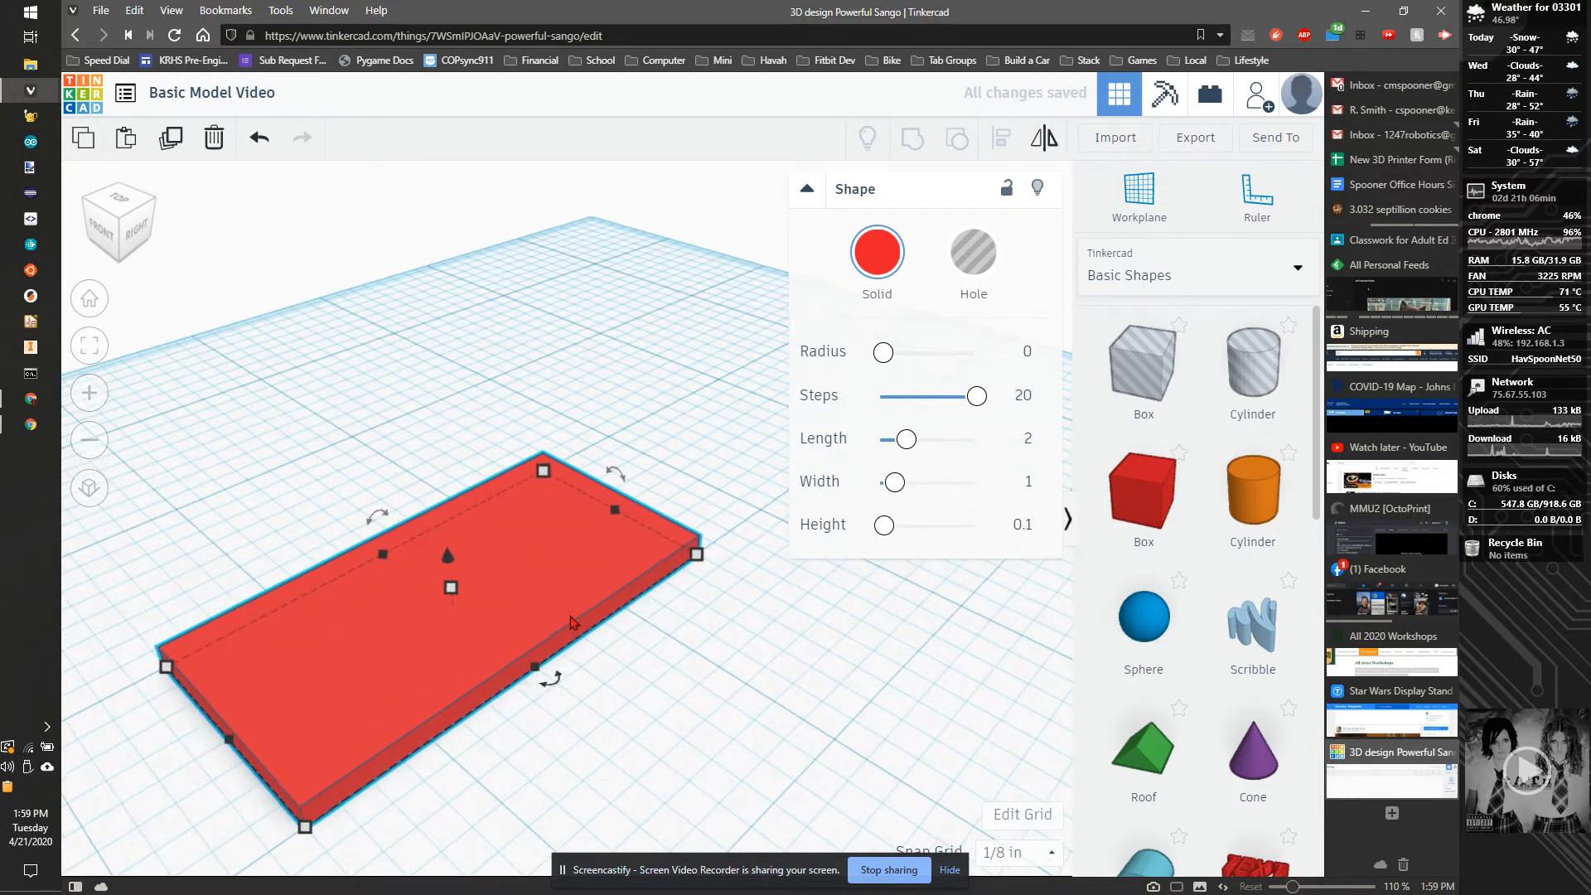
Round the red plate's edges with a radius of 0.6 and check the corners from an angled view
left_click(133, 203)
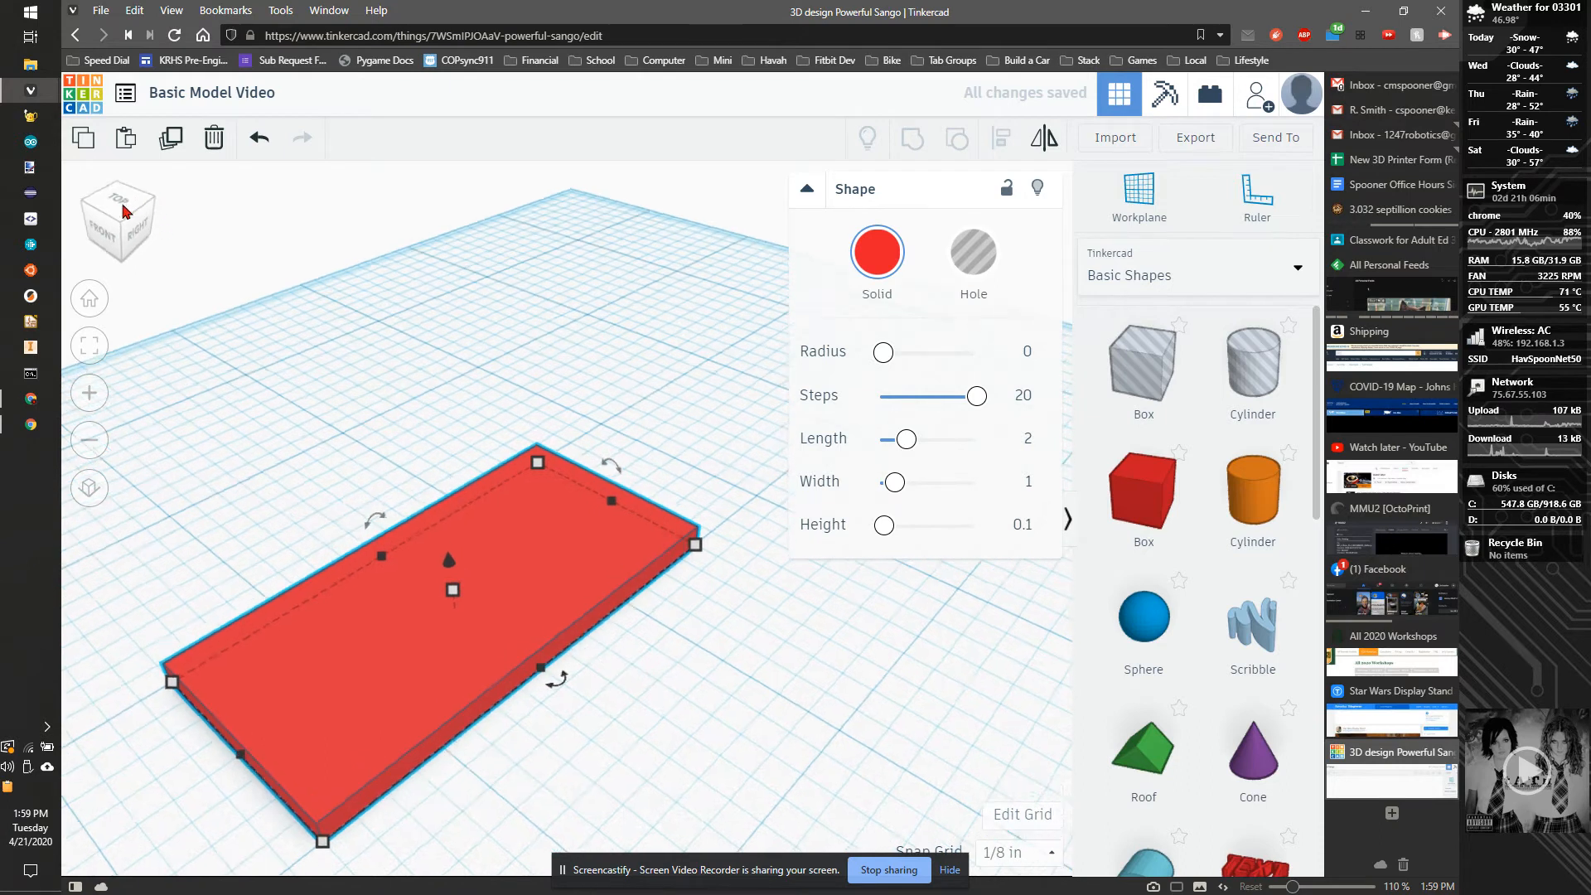
middle_click_drag(679, 569, 665, 440)
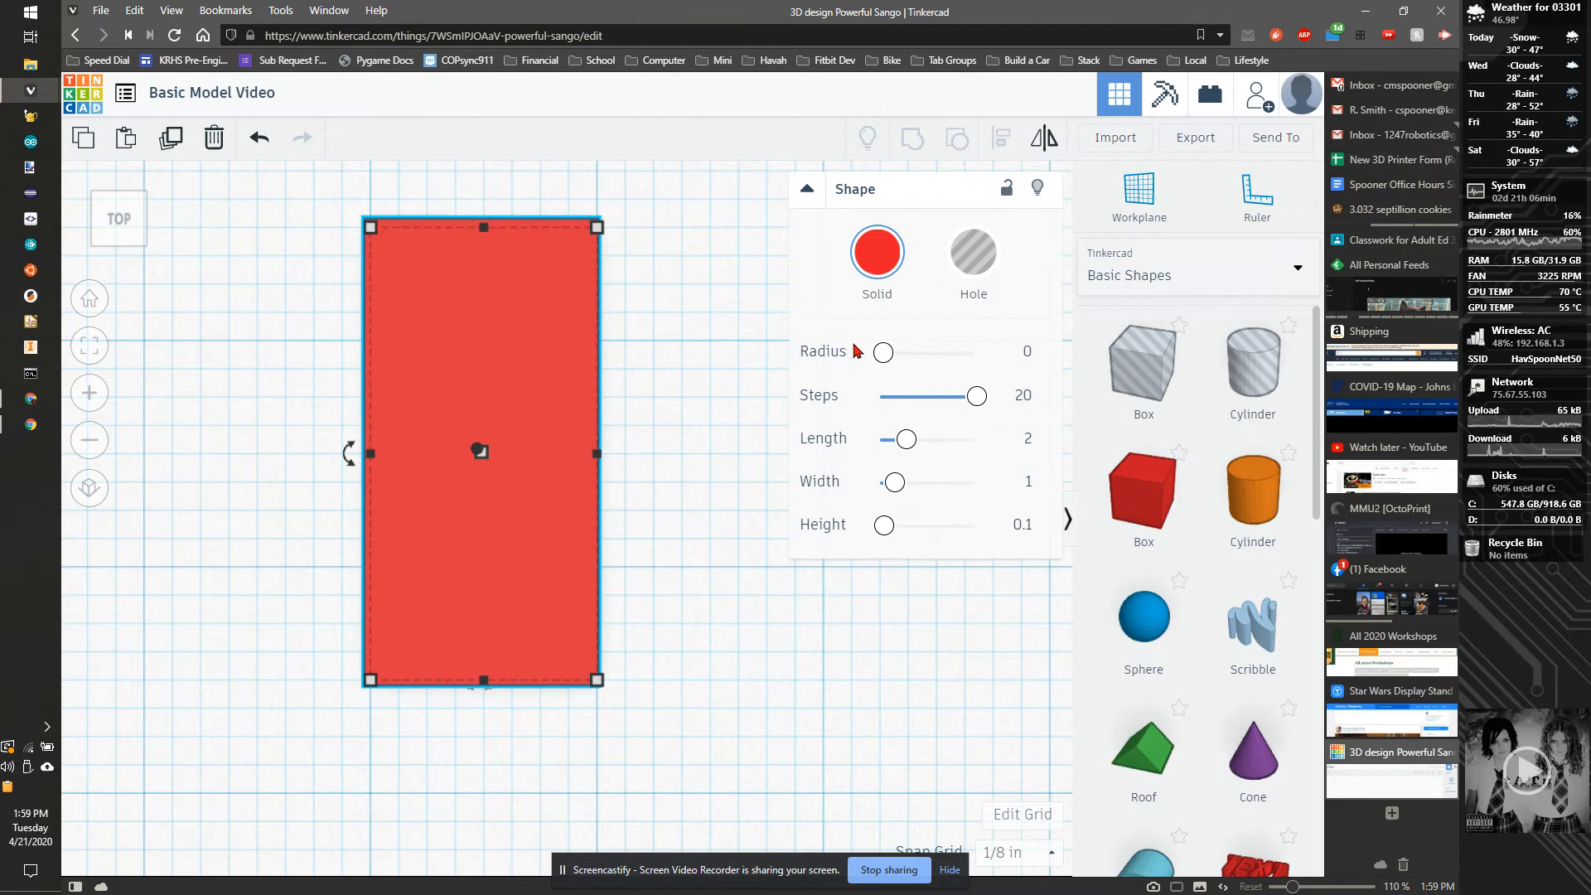
left_click(881, 353)
left_click_drag(915, 362, 955, 362)
right_click_drag(711, 662, 685, 581)
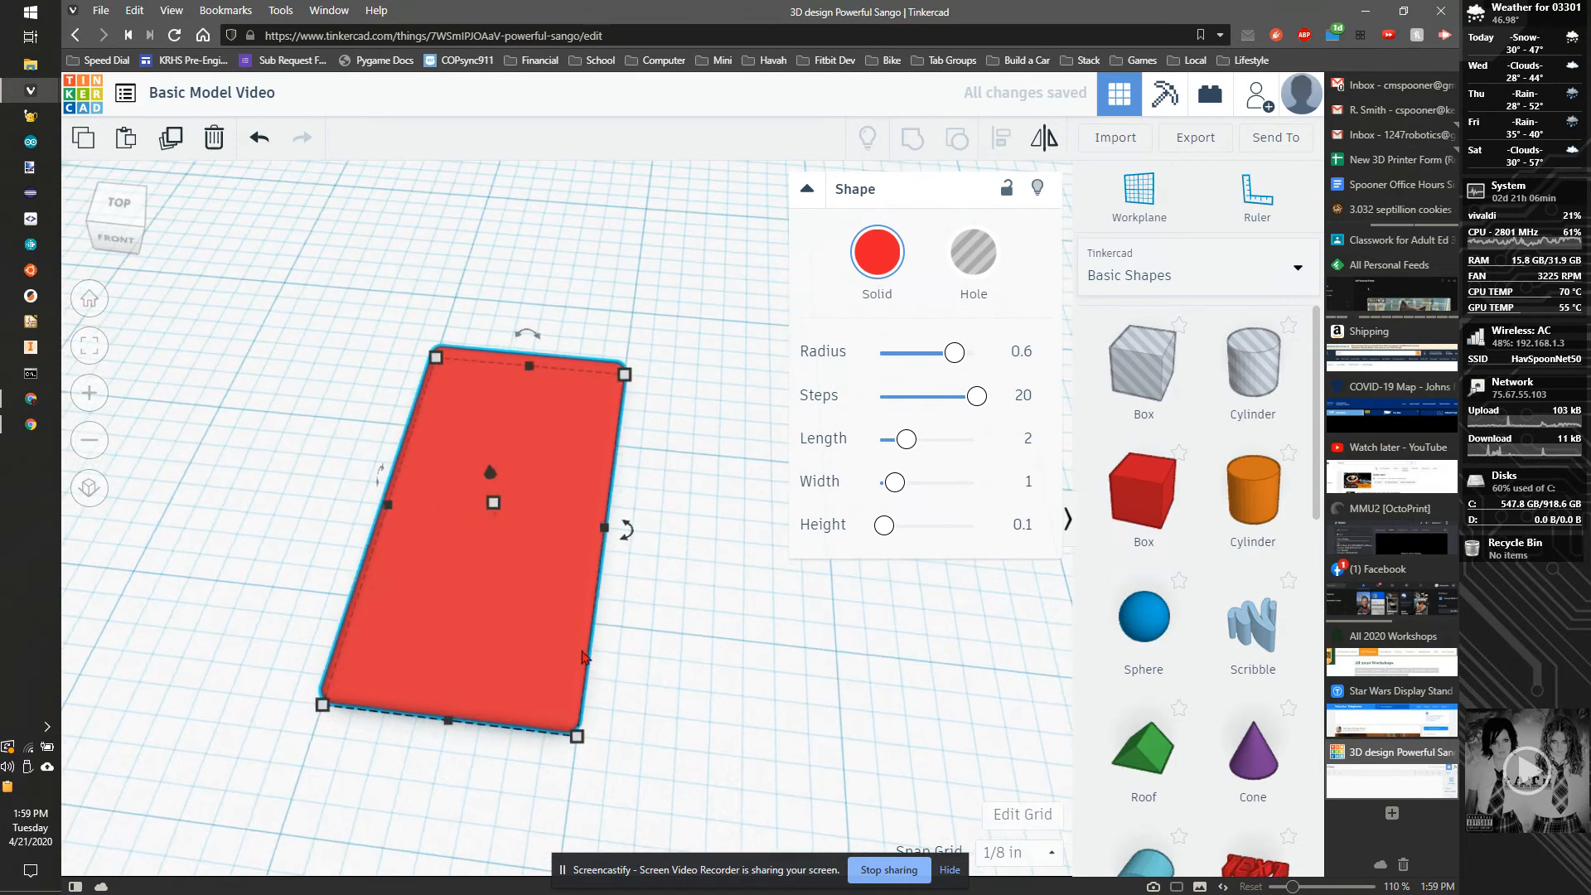
left_click(689, 643)
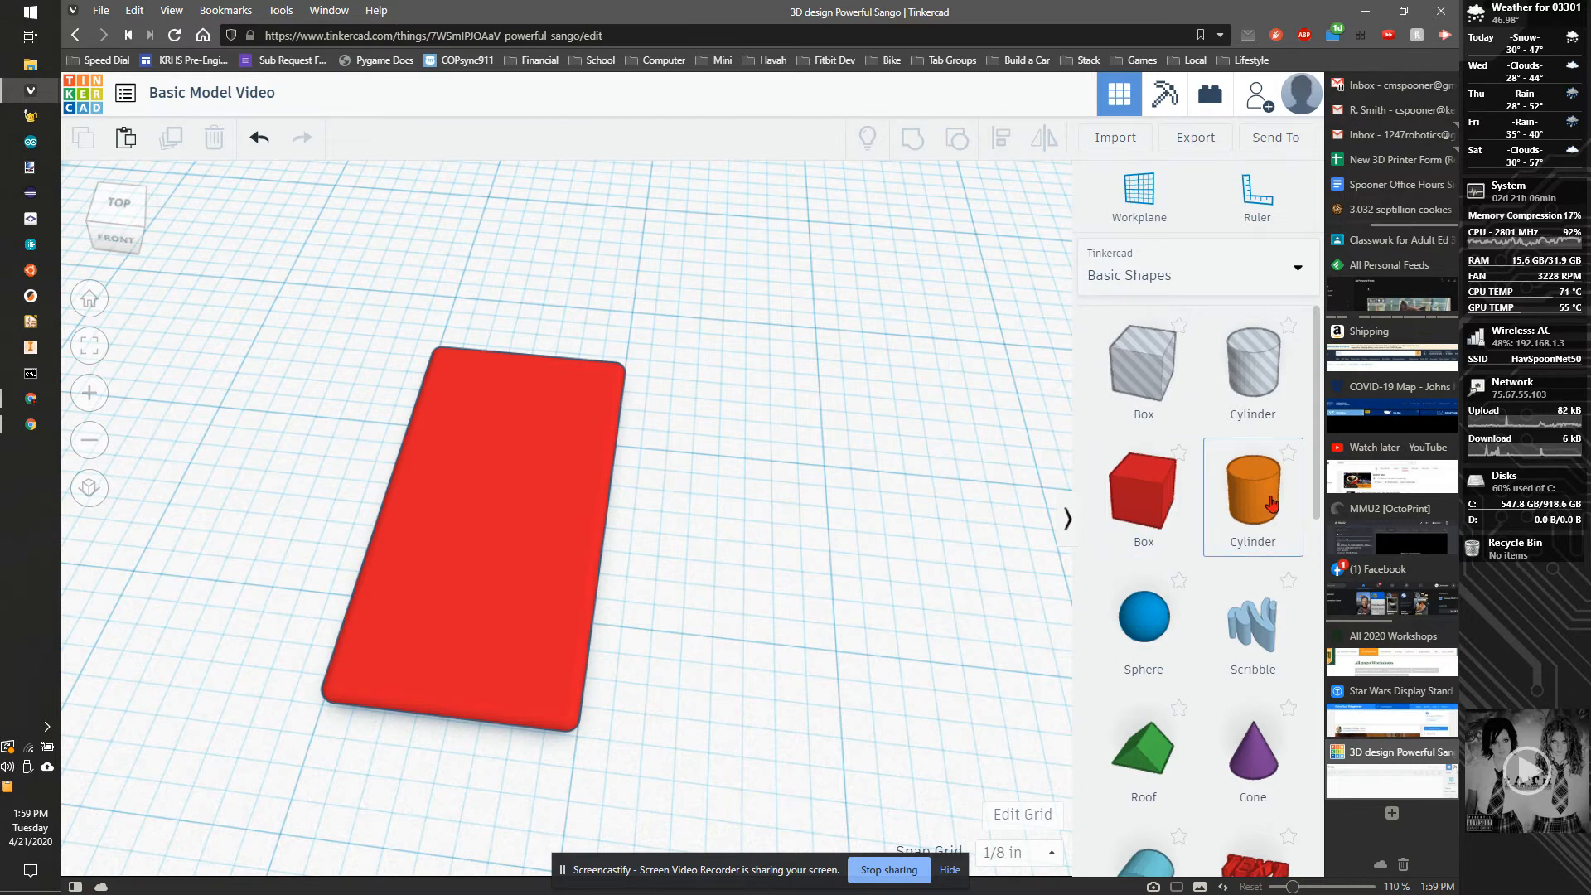
Place a solid orange cylinder on the workplane to the right of the red plate and set its sides to 64
left_click_drag(1273, 500, 798, 488)
left_click_drag(708, 553, 789, 431)
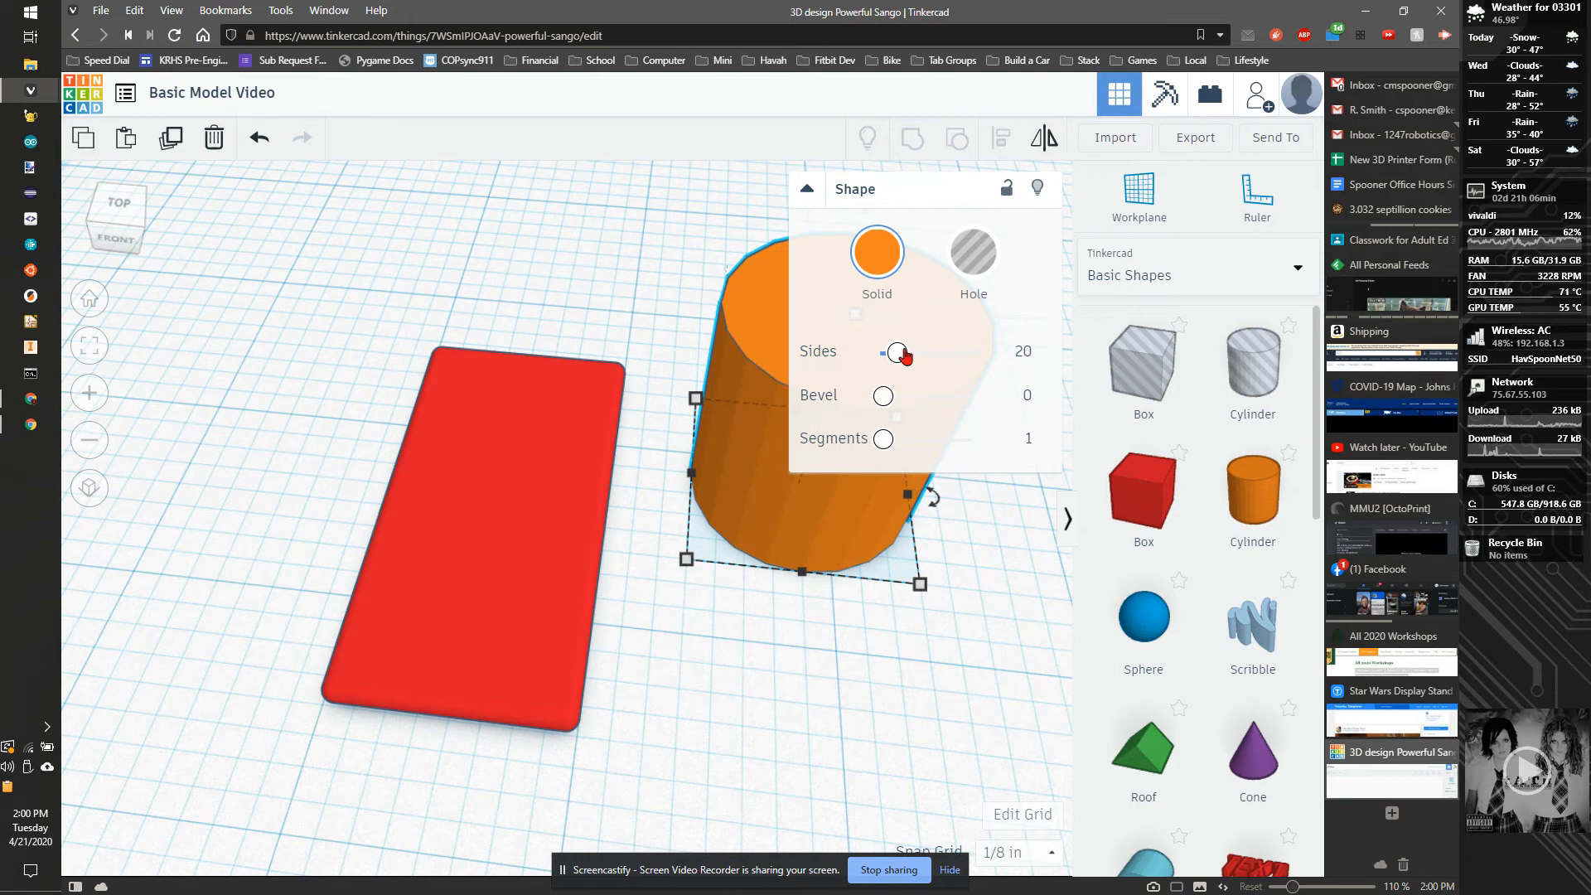
left_click_drag(899, 354, 1078, 358)
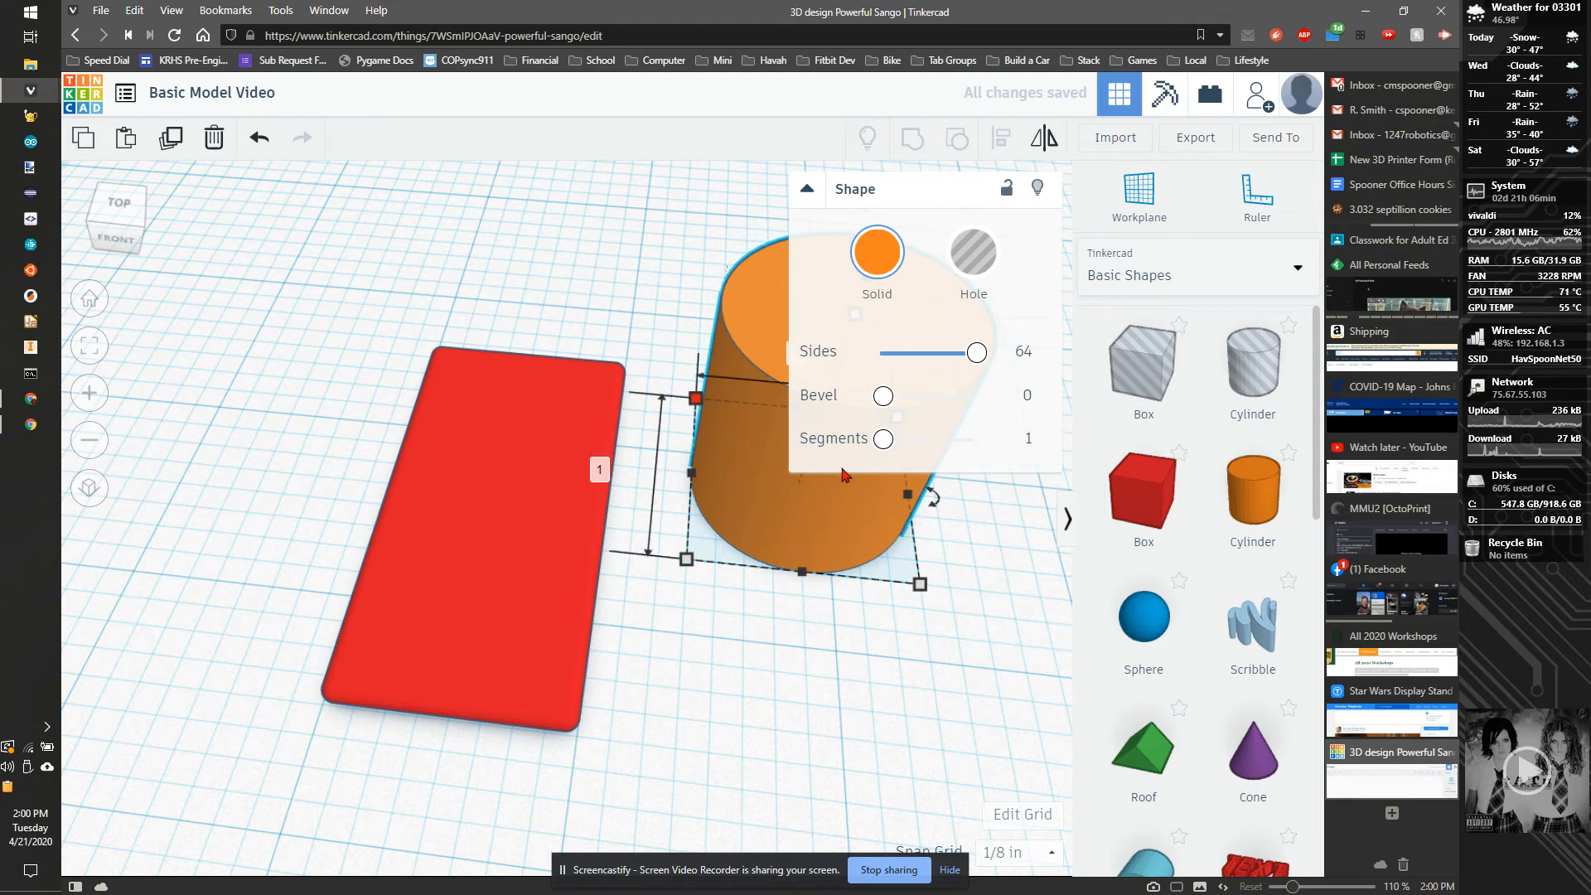
left_click_drag(905, 402, 791, 418)
left_click_drag(883, 439, 853, 471)
left_click(707, 564)
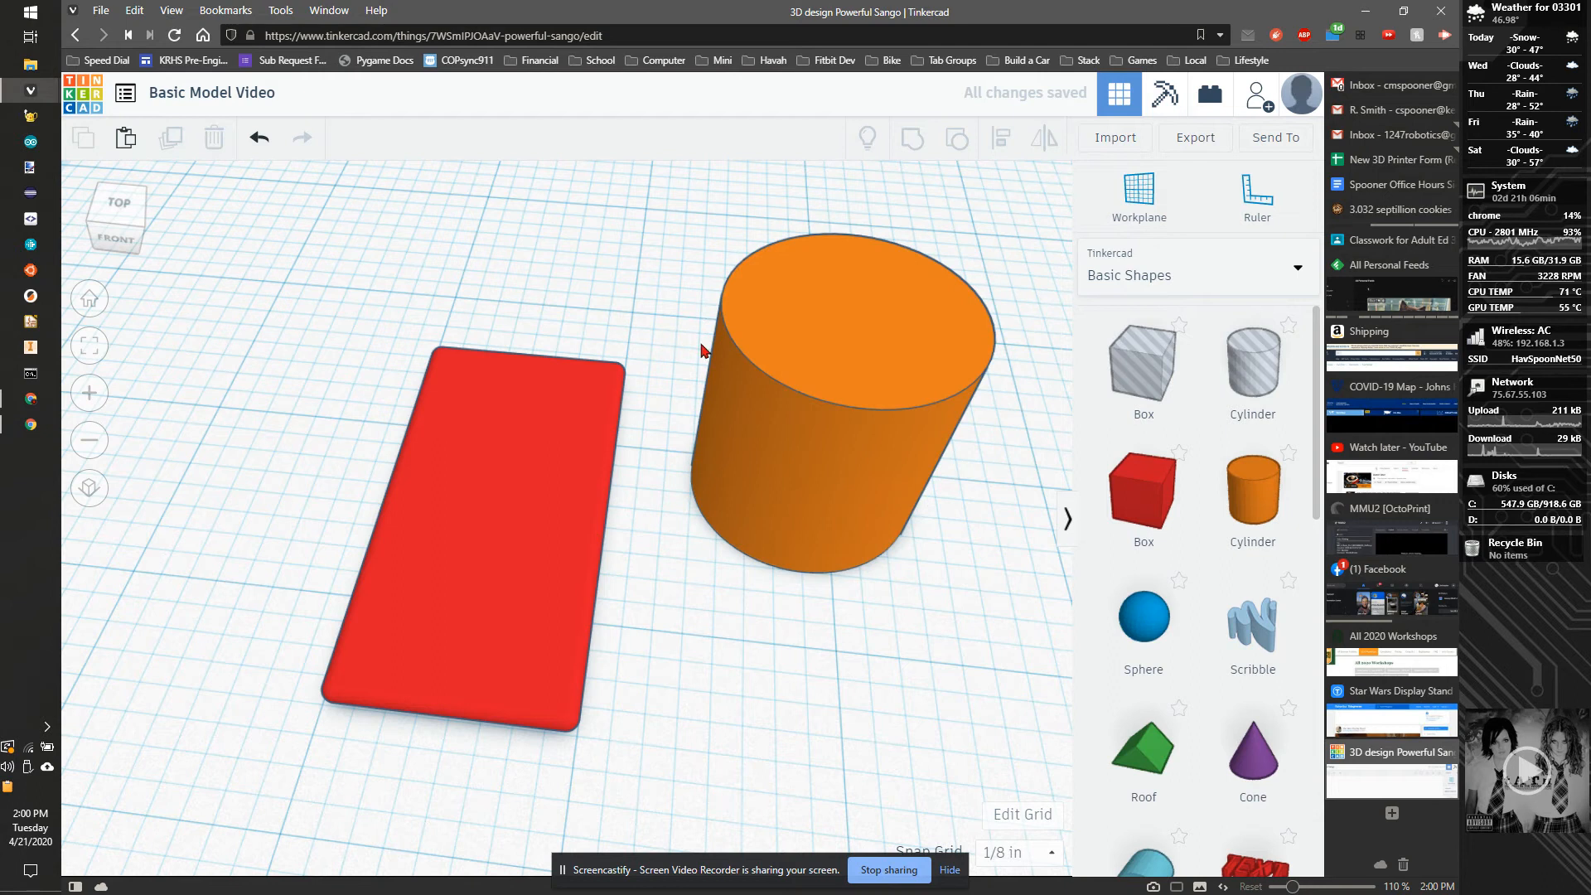
Check the red plate's length dimension on the workplane without changing it
left_click(823, 344)
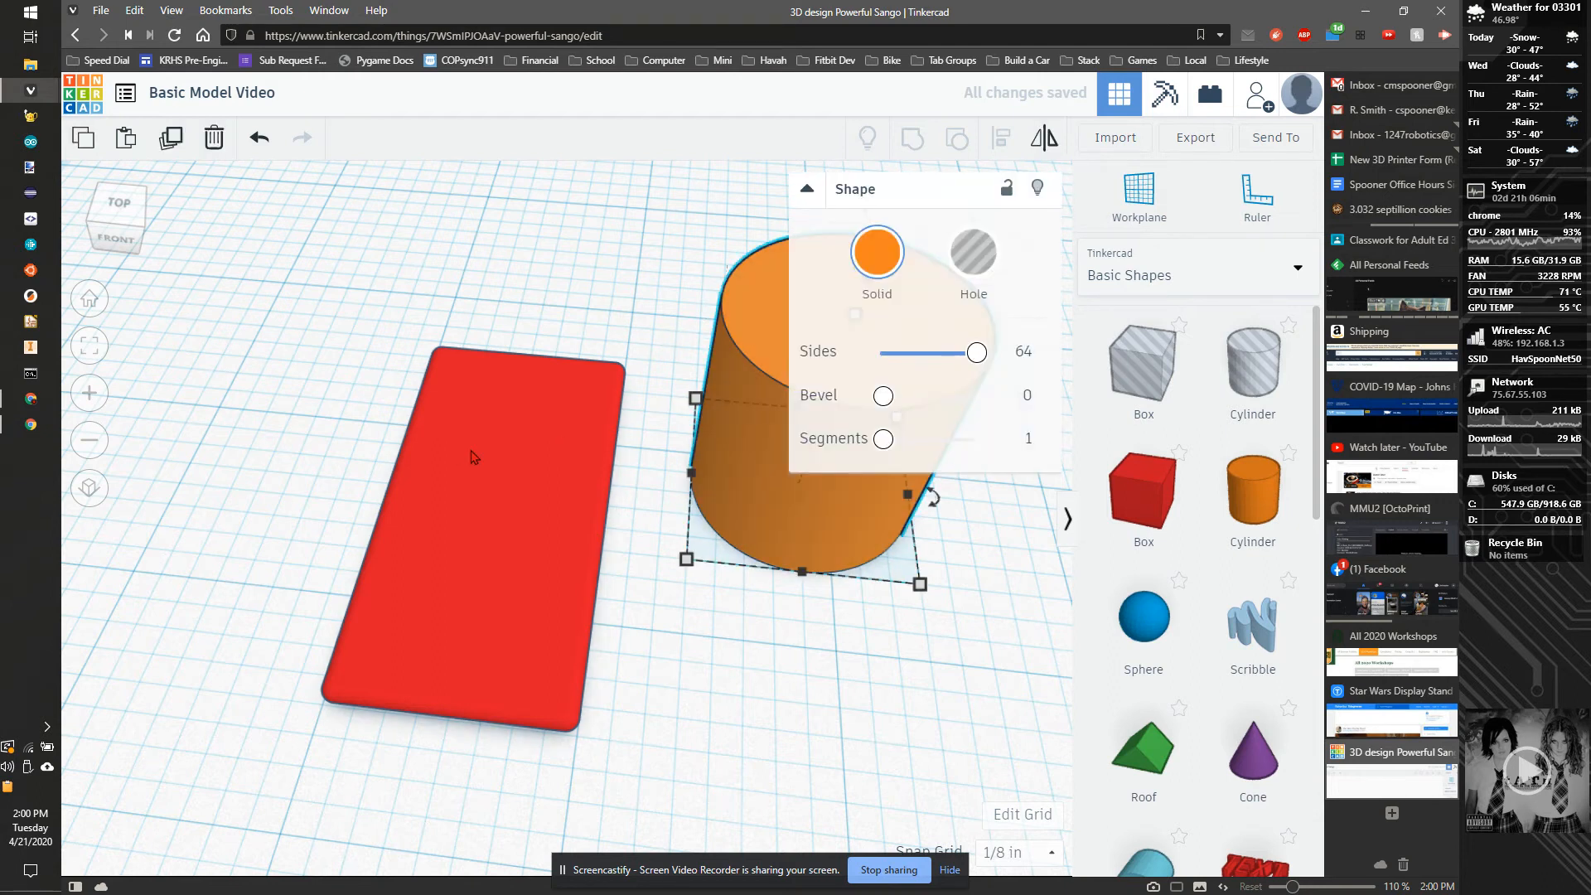
left_click(474, 451)
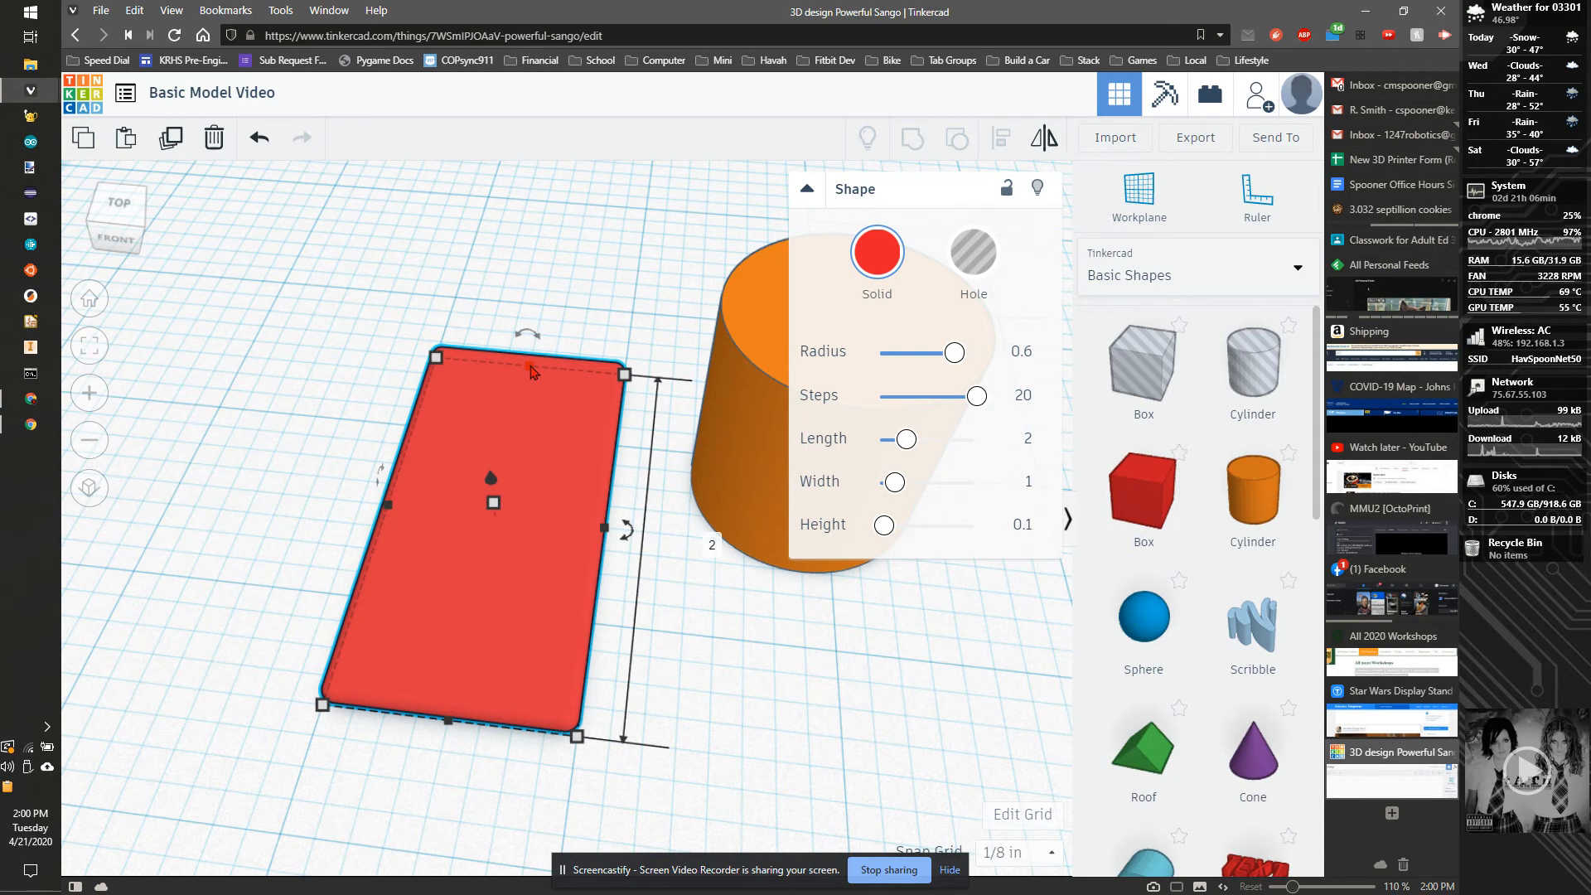
left_click(711, 540)
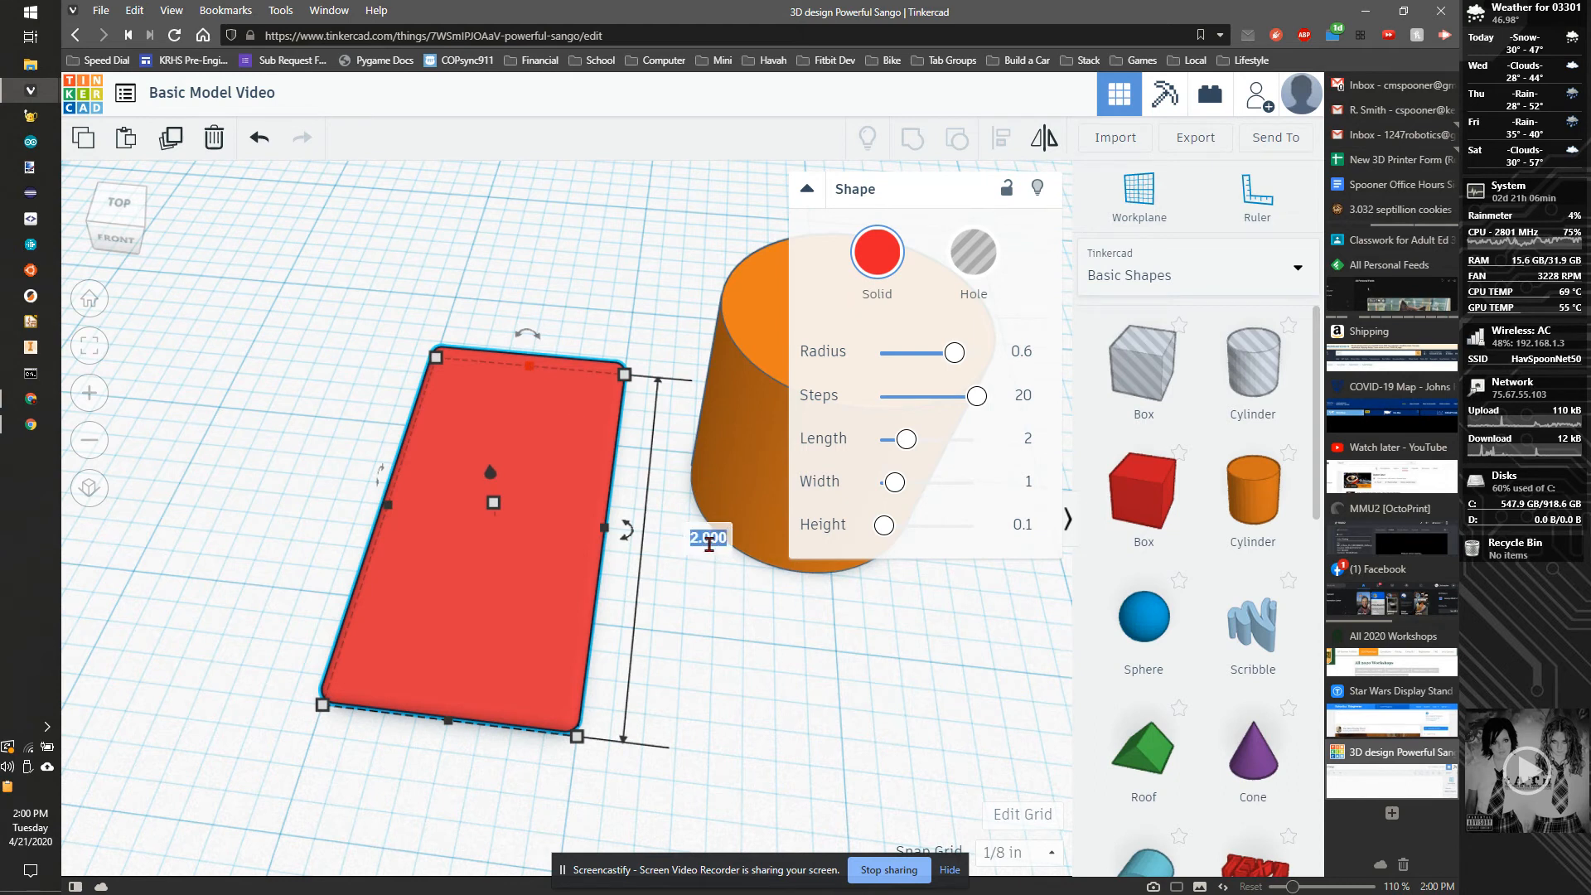
left_click(754, 680)
Move the orange cylinder onto the back half of the red plate, centred across its width in the top view
left_click(766, 436)
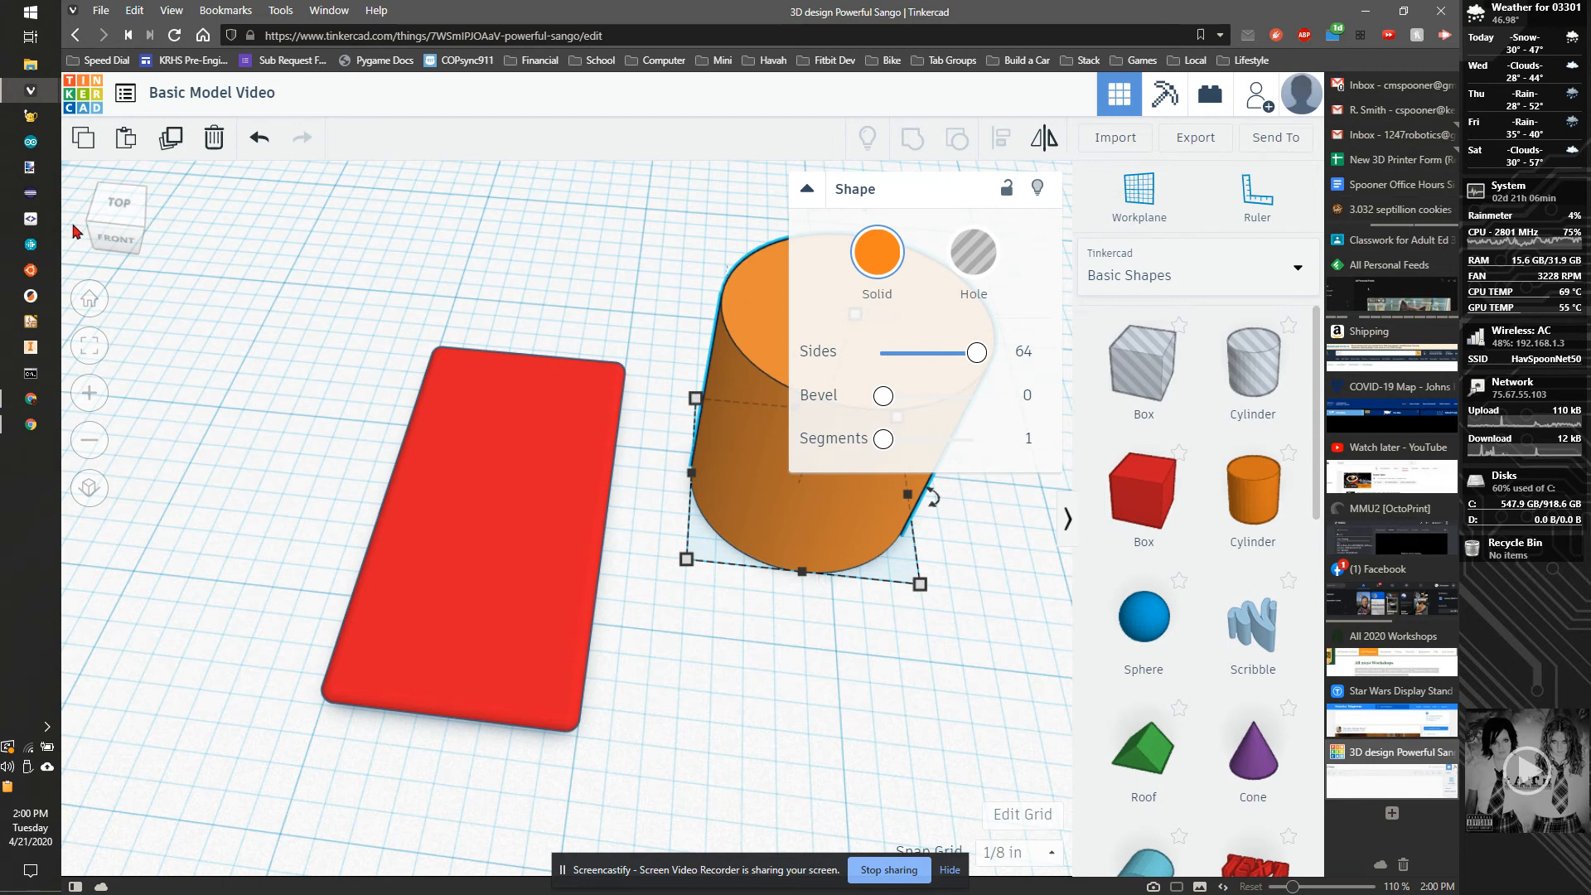
left_click(125, 211)
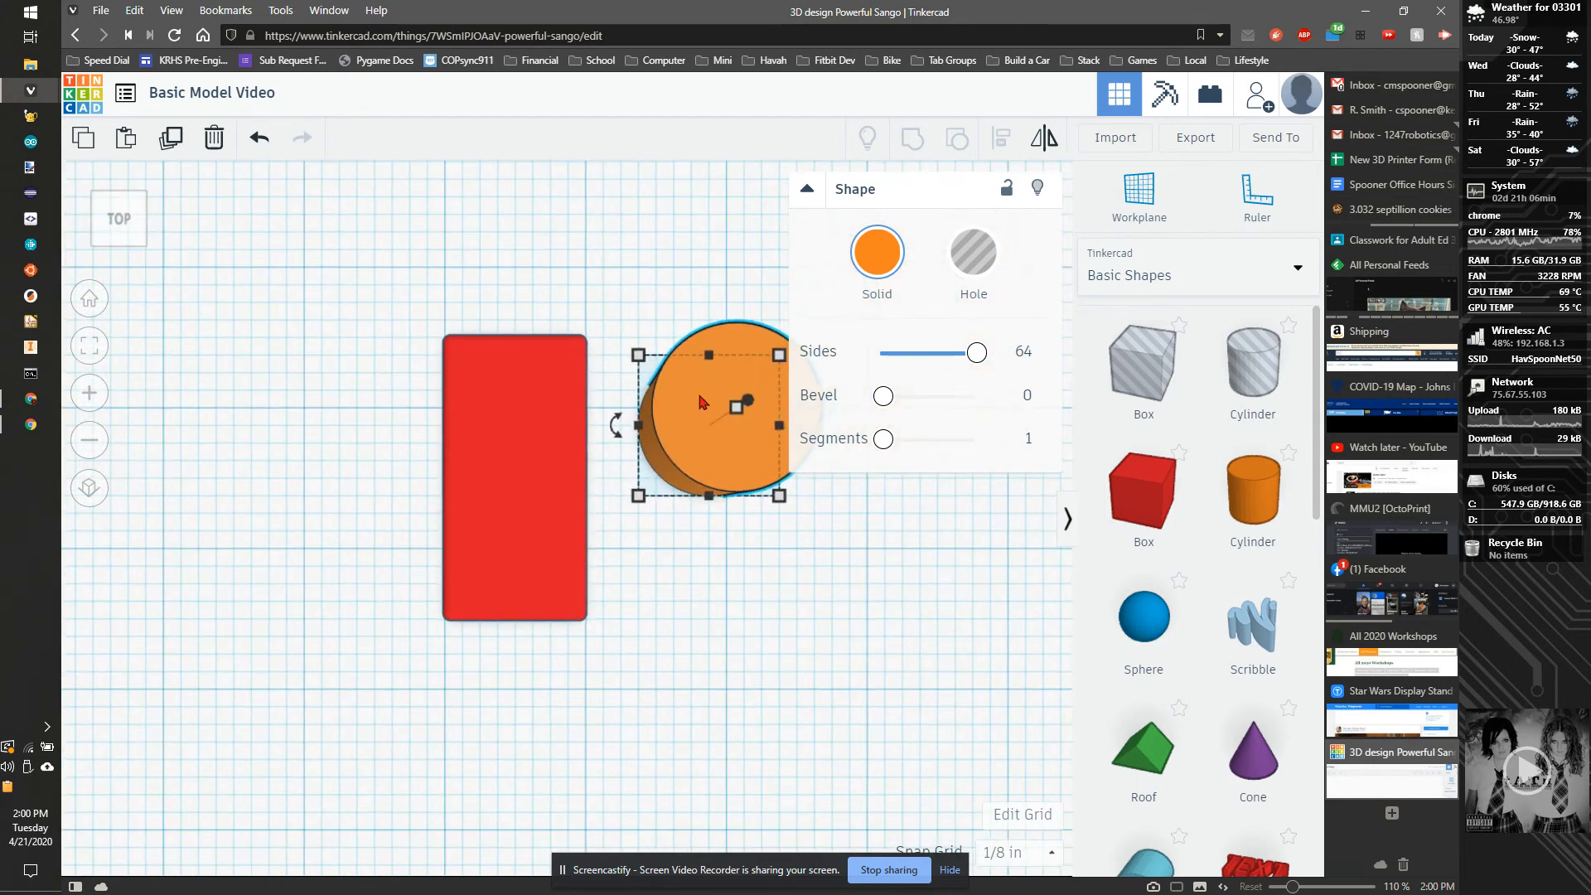
left_click_drag(700, 401, 485, 397)
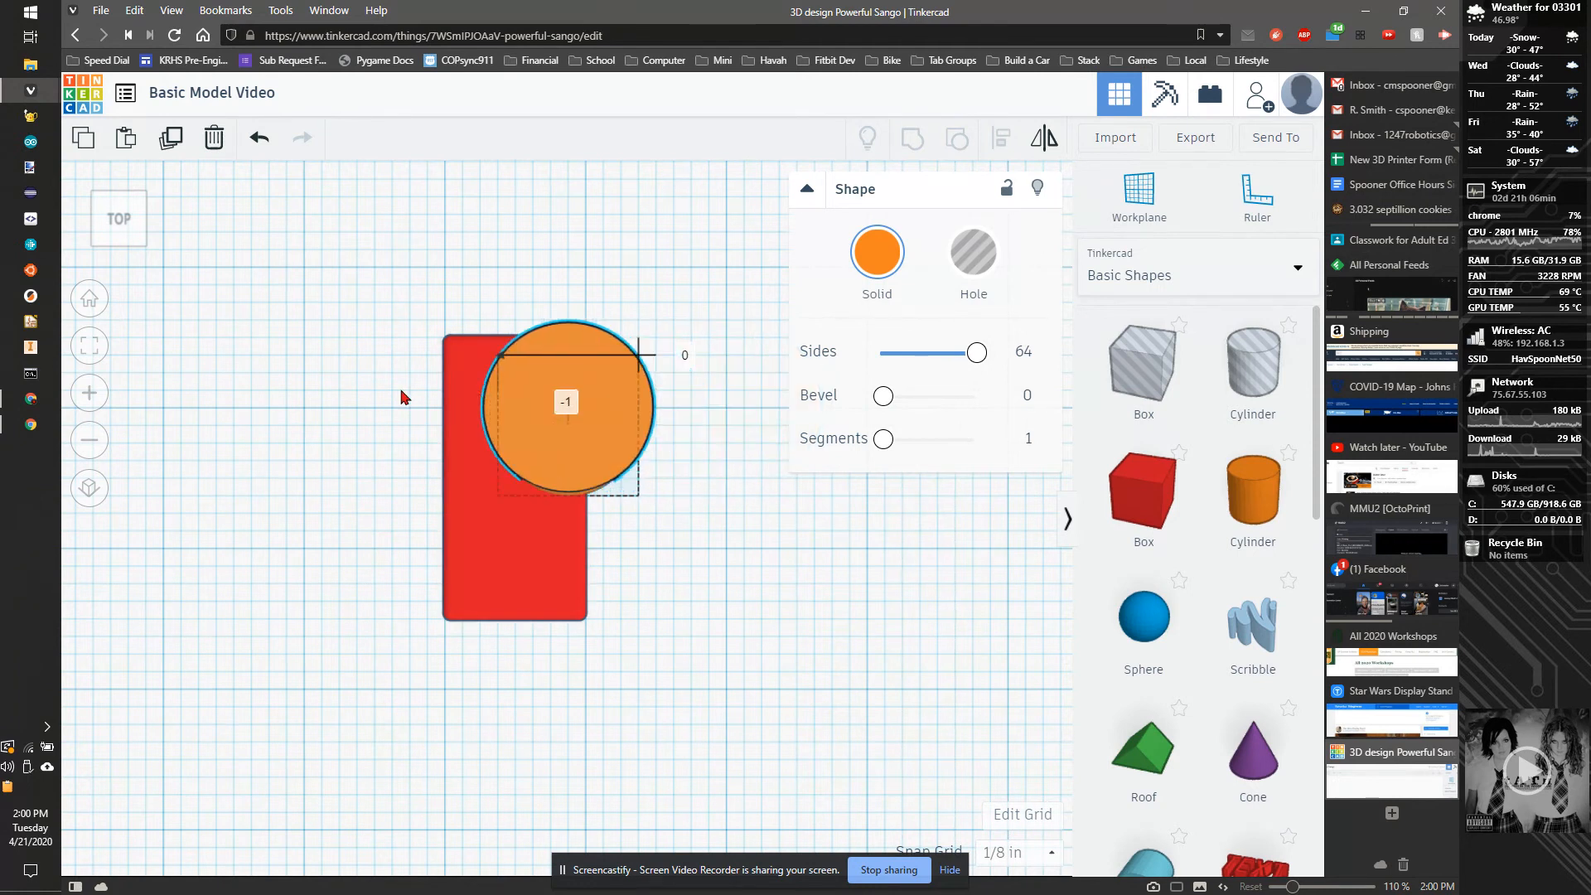
left_click_drag(330, 408, 507, 399)
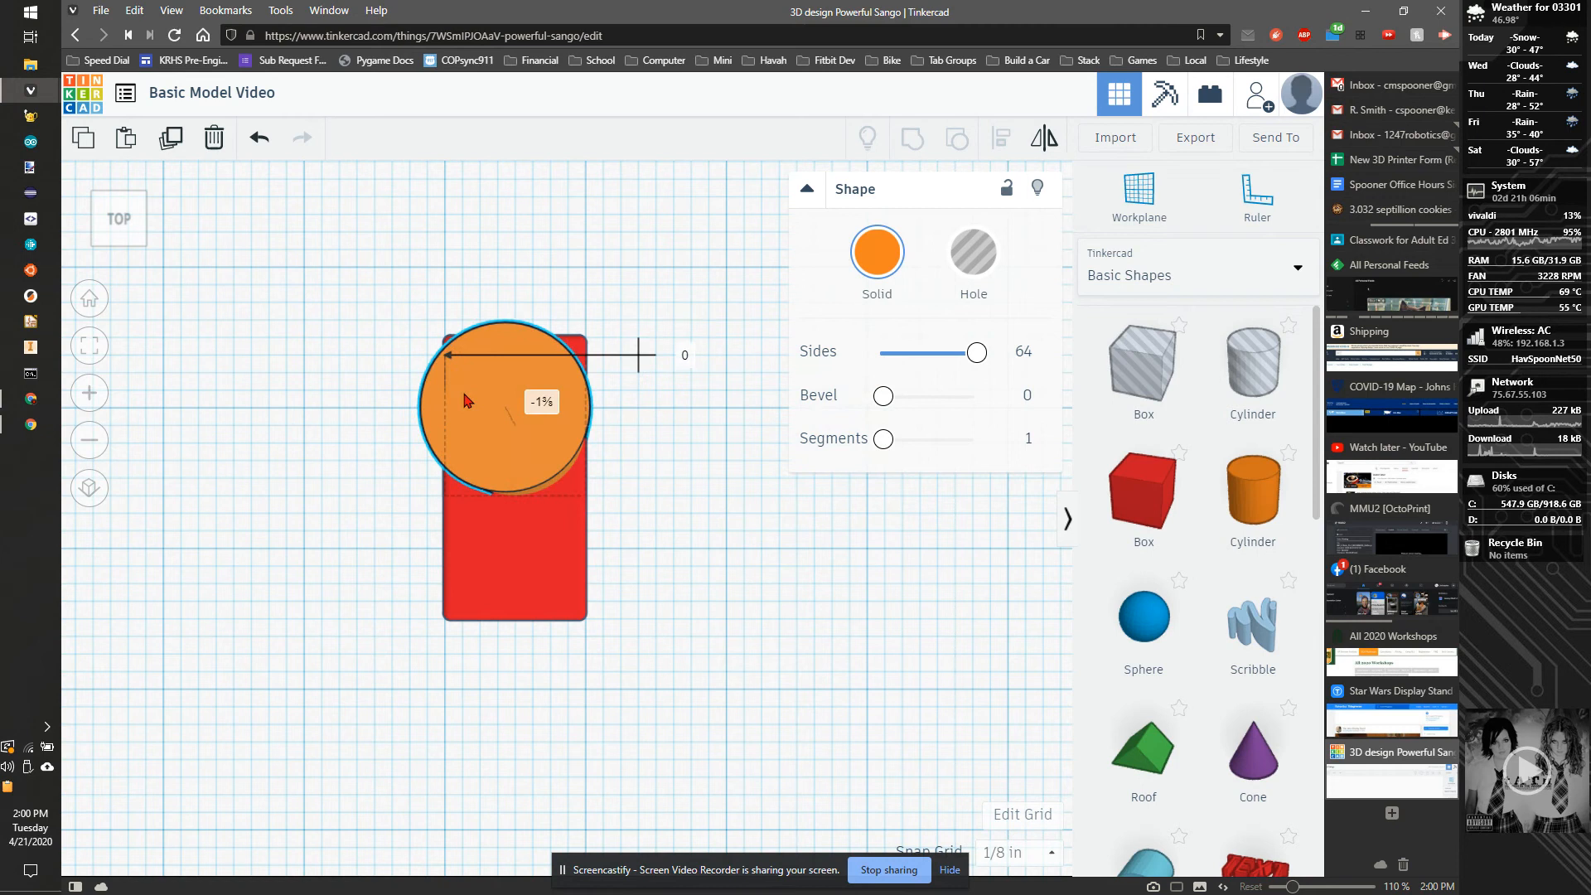
In a flat orthographic top view, shrink the cylinder to about a quarter of its diameter near the plate's back-left corner
left_click(91, 493)
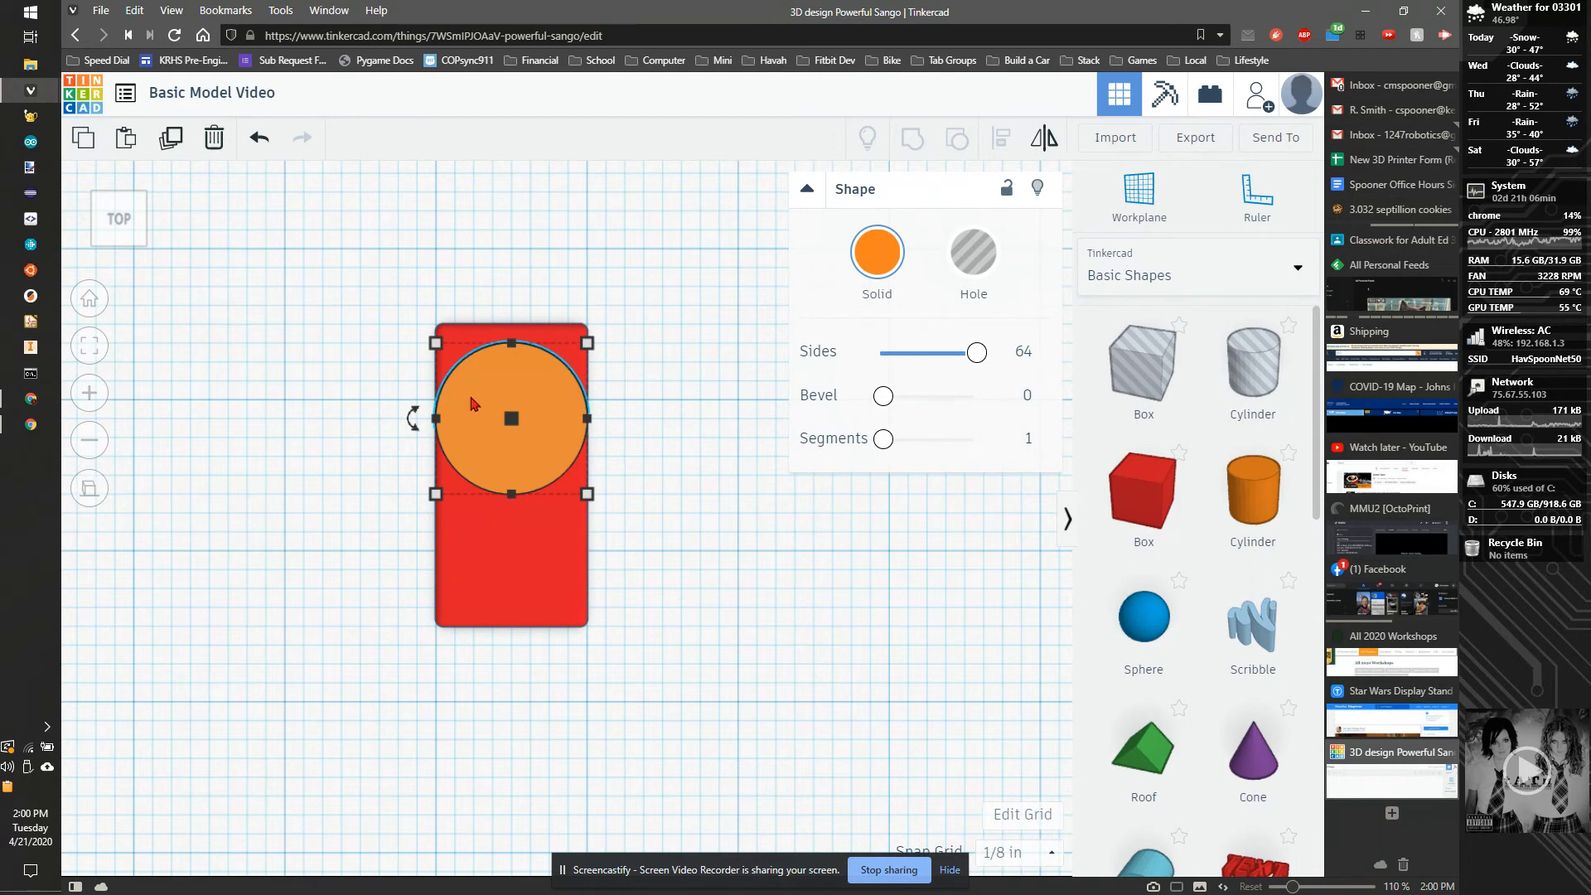
mouse_move(589, 494)
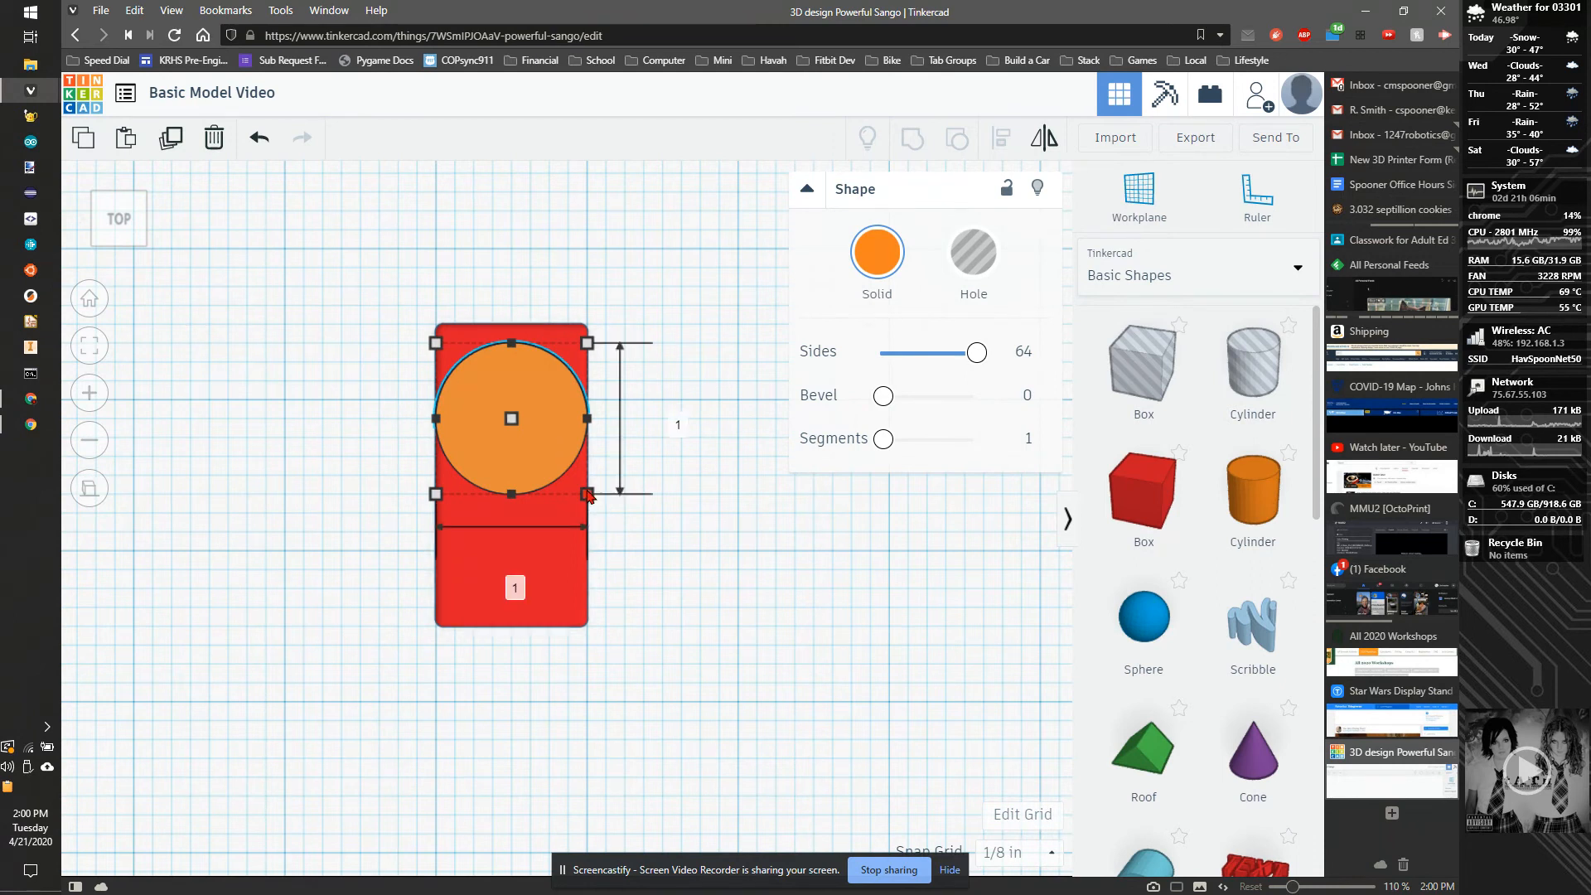
left_click_drag(585, 492, 465, 361)
left_click(685, 529)
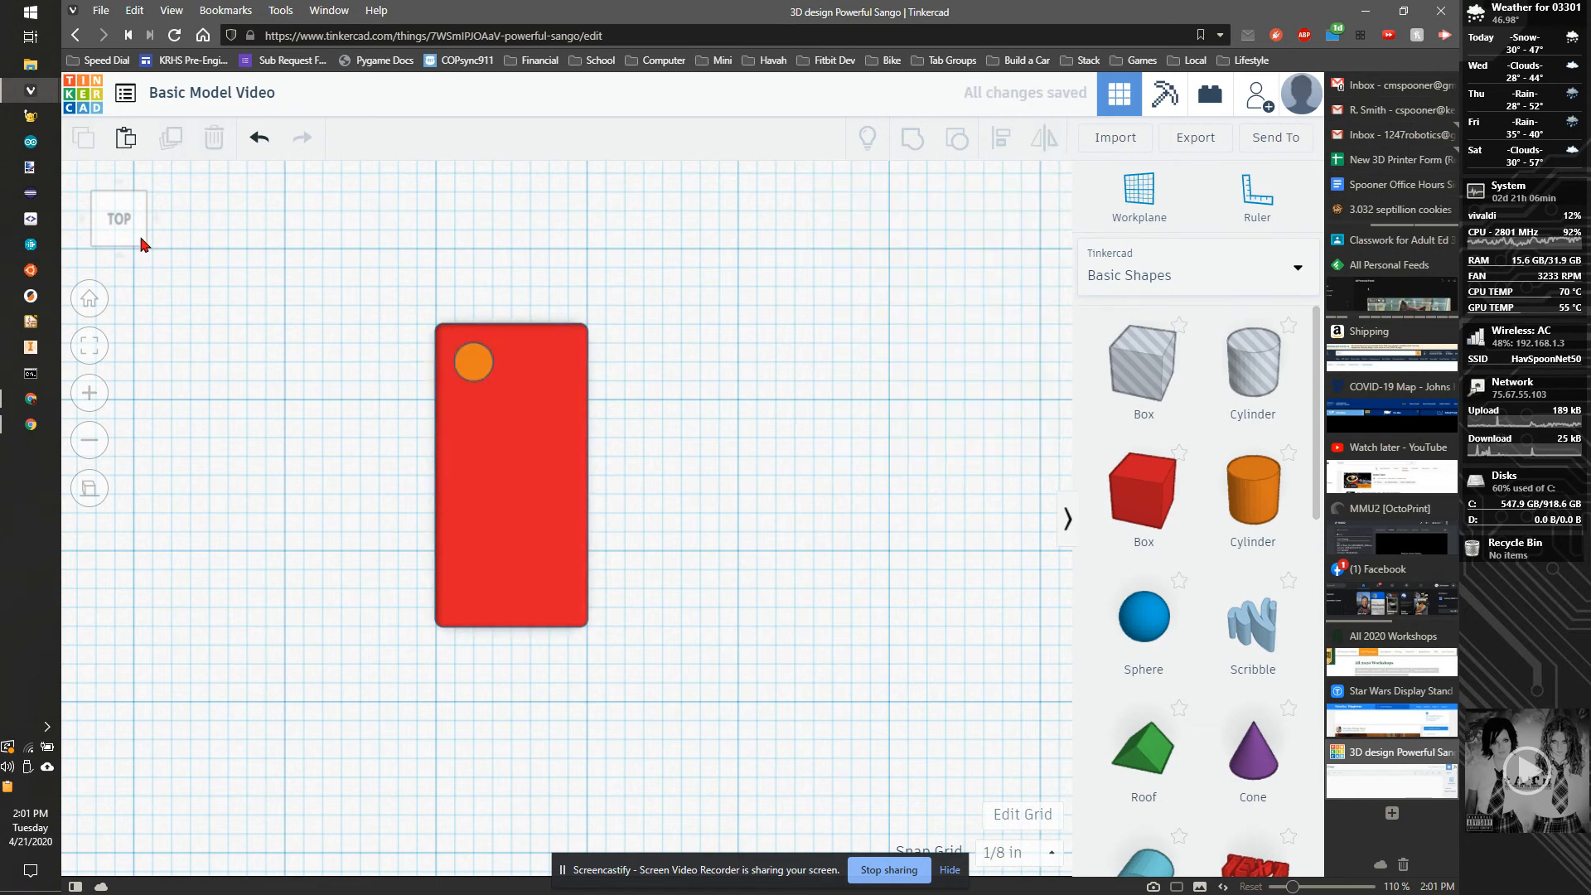
Turn the narrow orange cylinder standing in the plate's corner into a hole shape
left_click(143, 243)
scroll(609, 473, "up", 3)
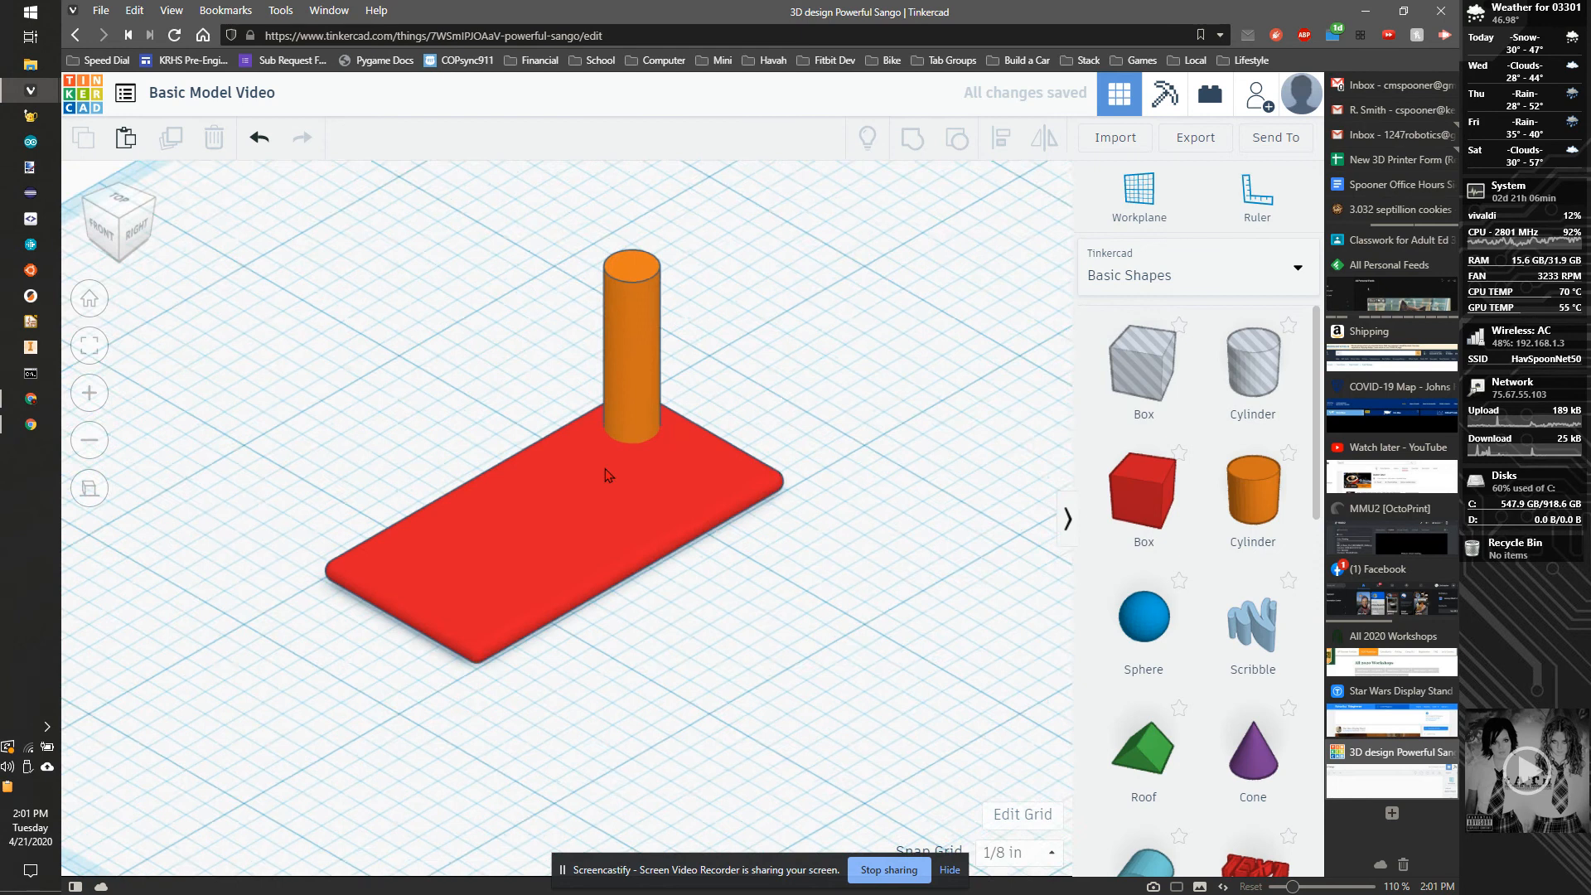
left_click(643, 346)
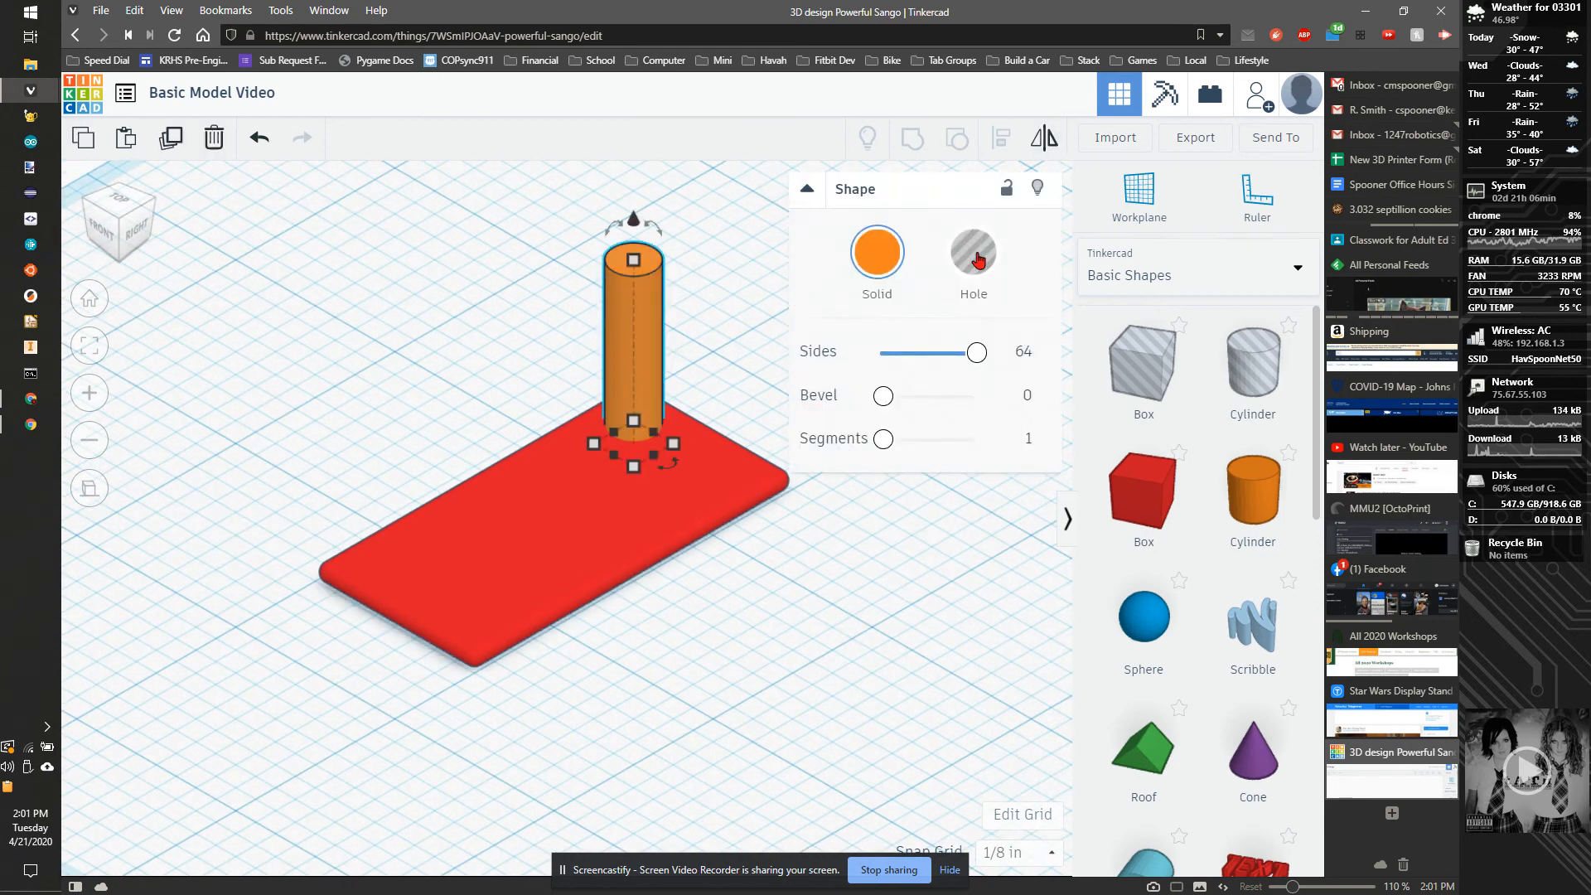
left_click(978, 260)
left_click(728, 674)
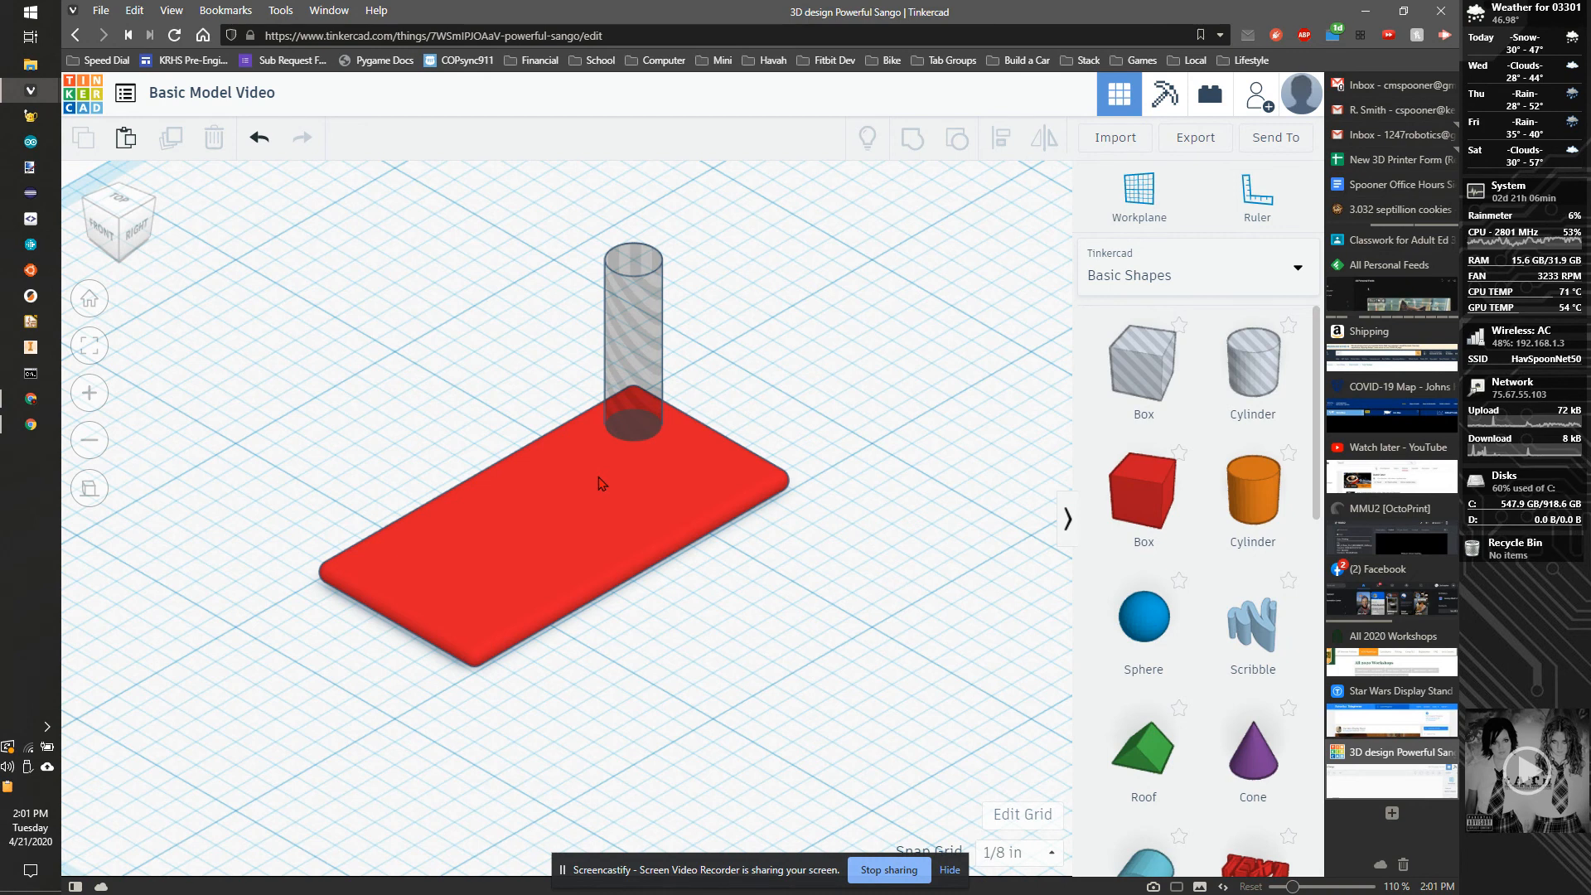
Group the red plate and the hole cylinder to cut a round hole through the plate's back corner
key("ctrl+a")
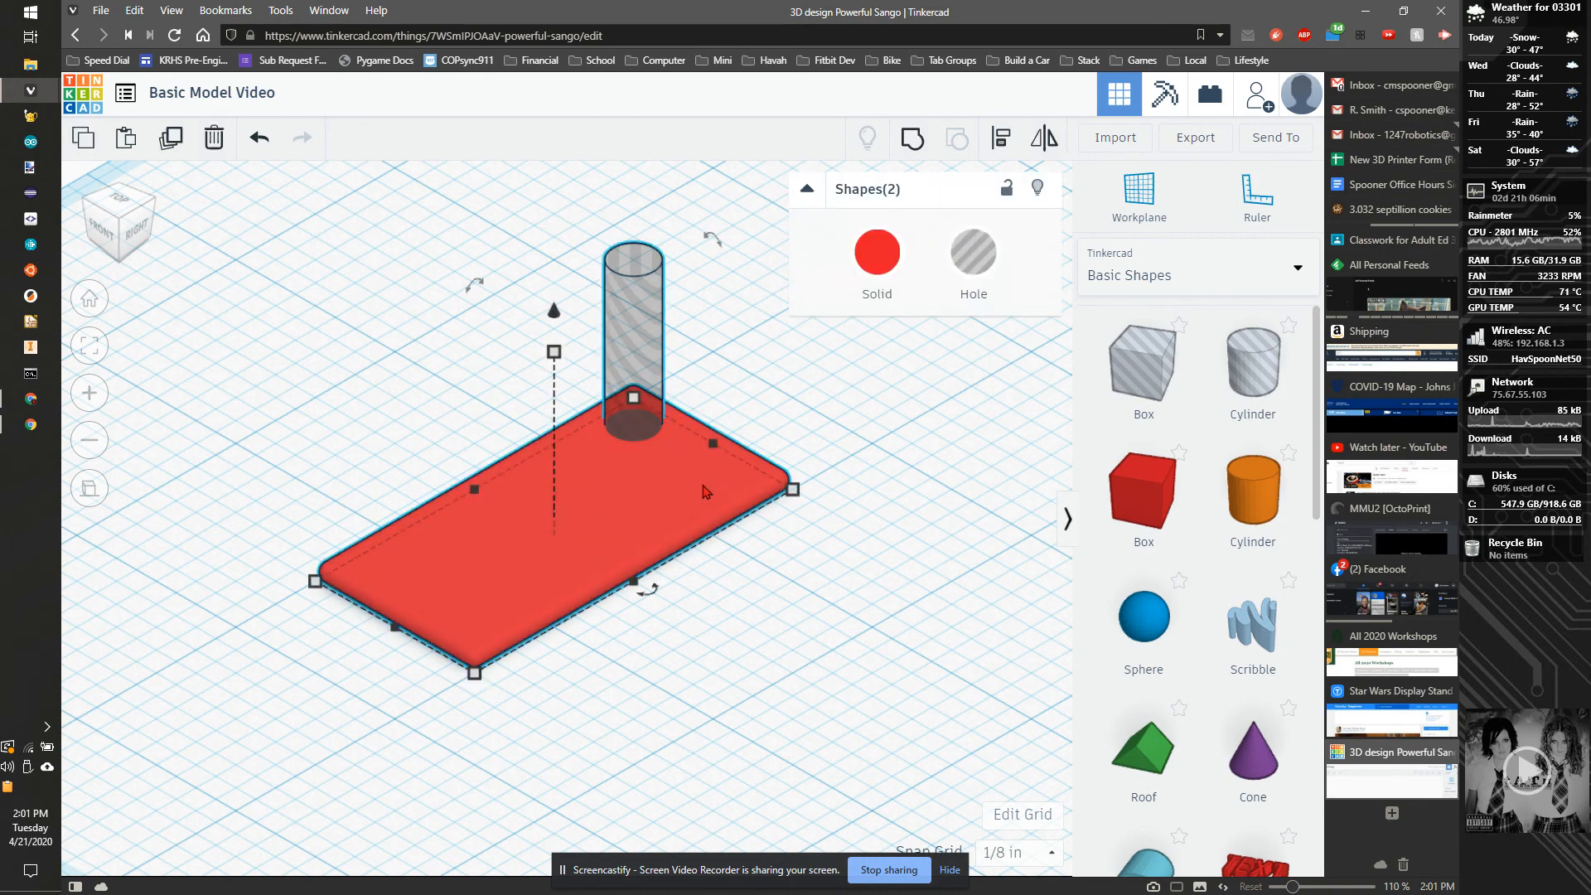
left_click(318, 319)
left_click_drag(259, 250, 844, 713)
left_click(911, 143)
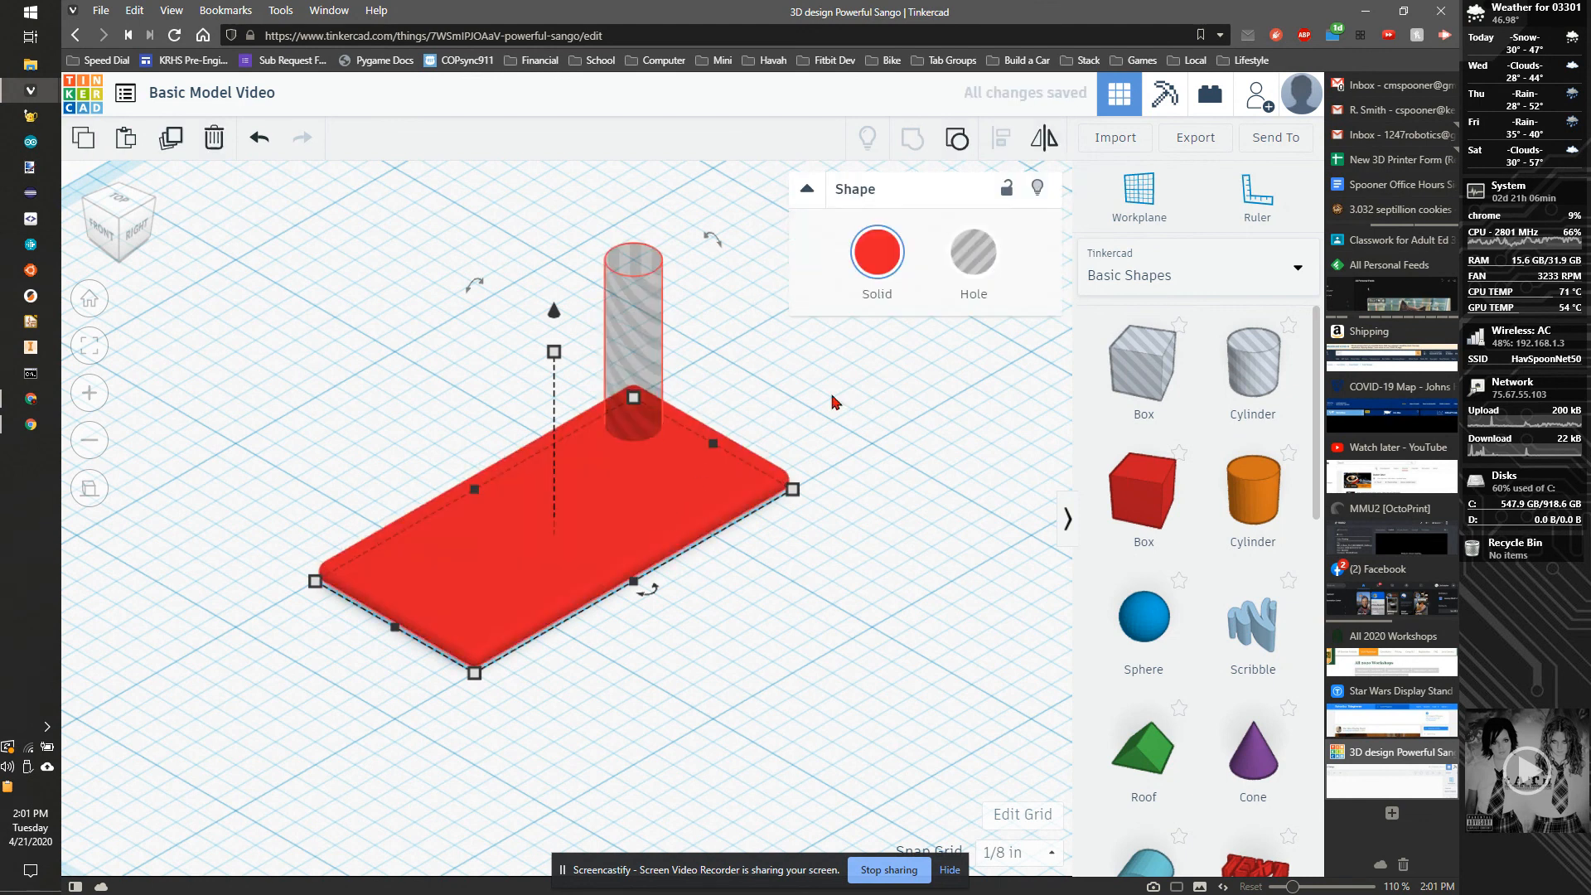
key("f")
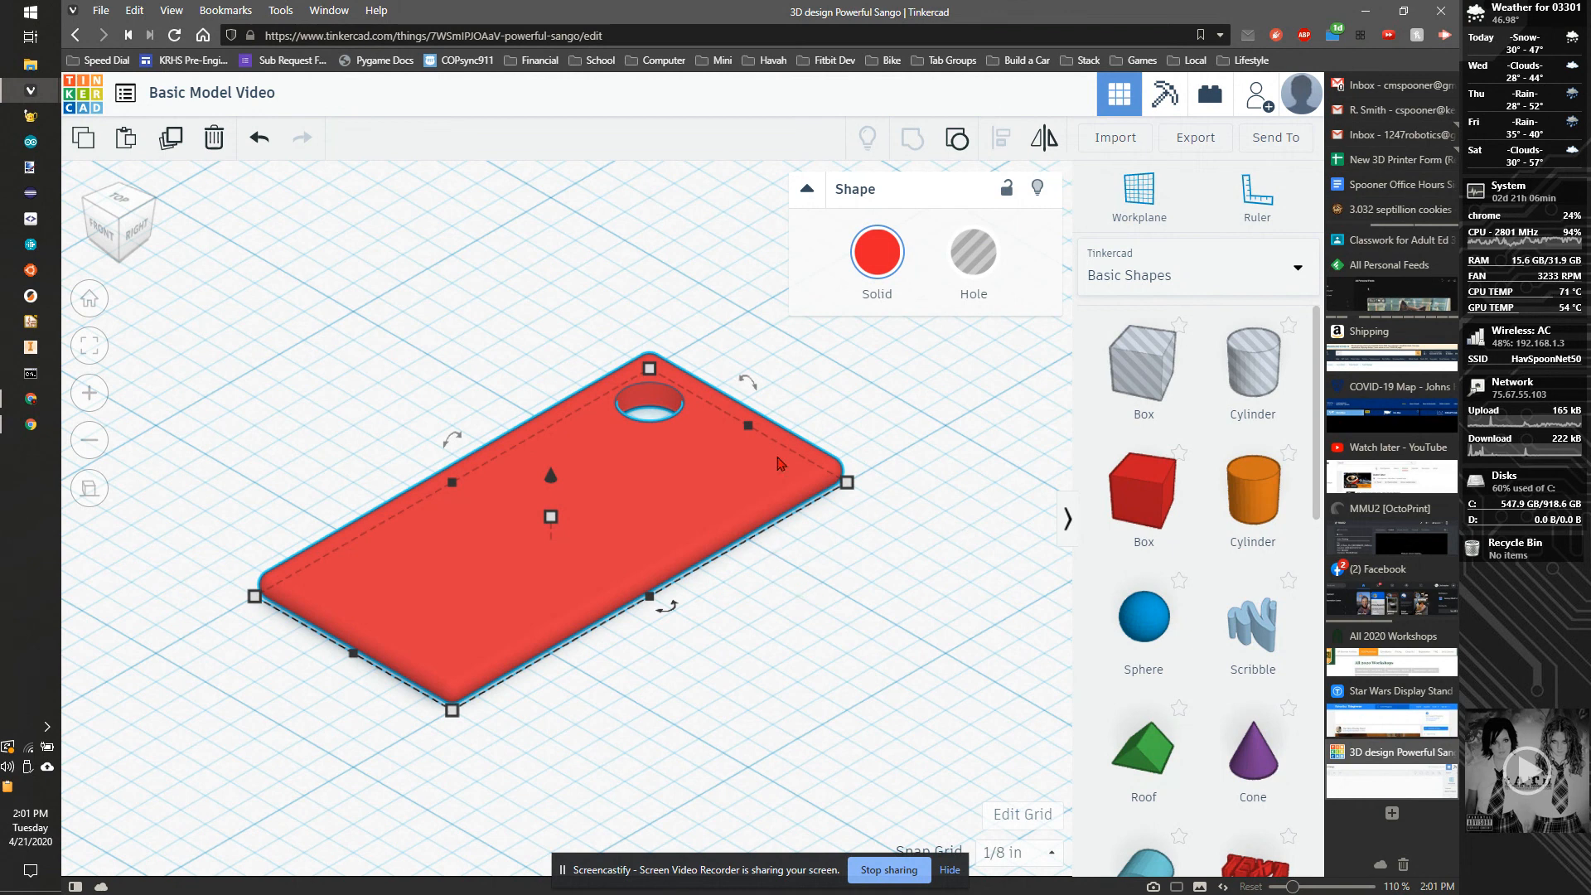
left_click(429, 206)
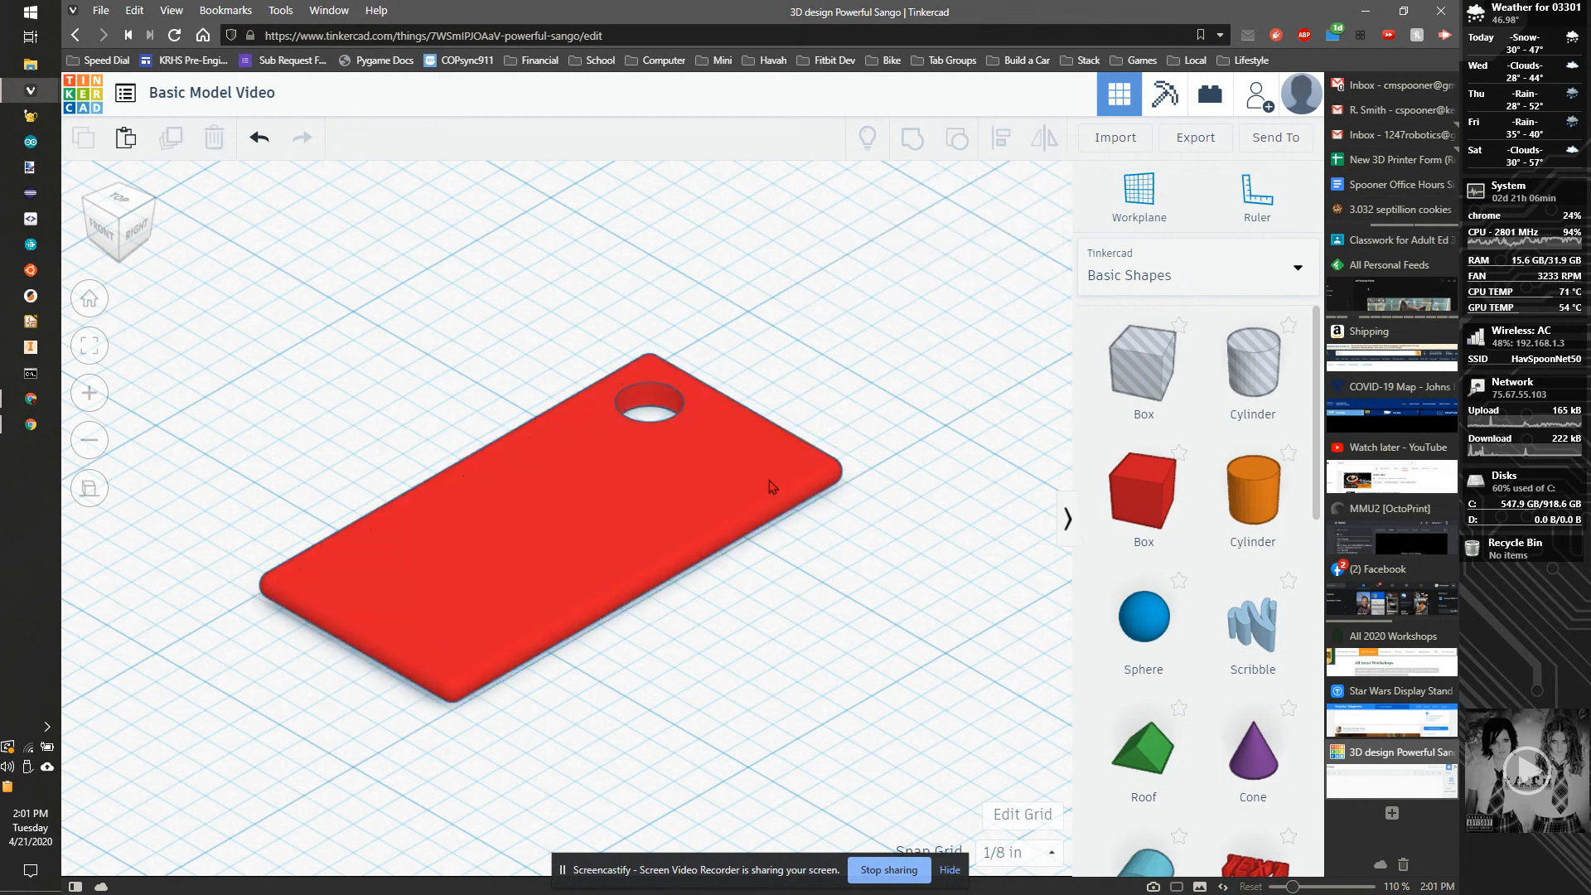